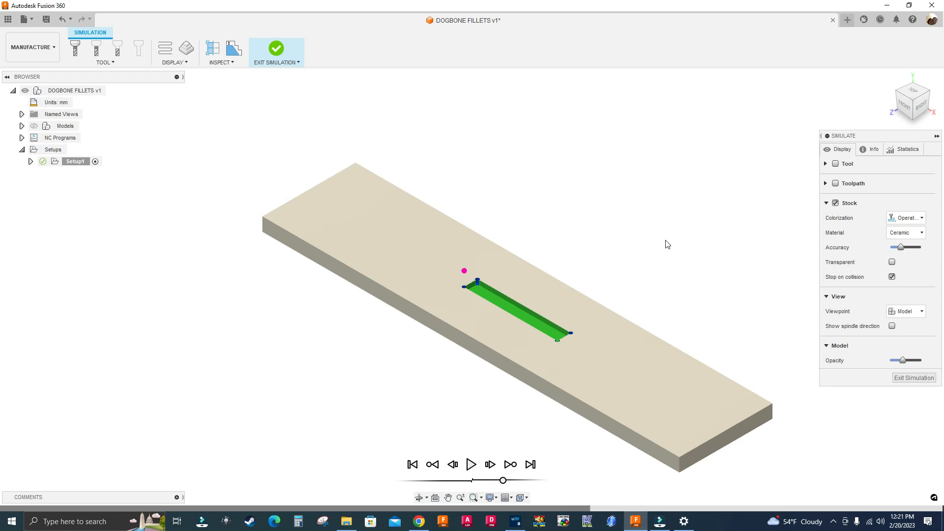
Inspect the simulated pocket and its corner holes, show the tool, and play the Setup1 simulation.
scroll(585, 295, up, 10)
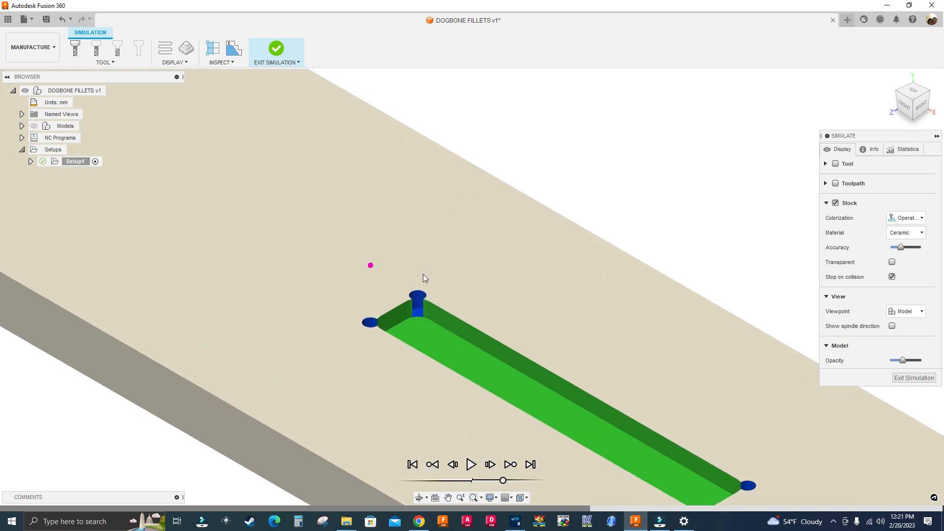
scroll(425, 278, down, 10)
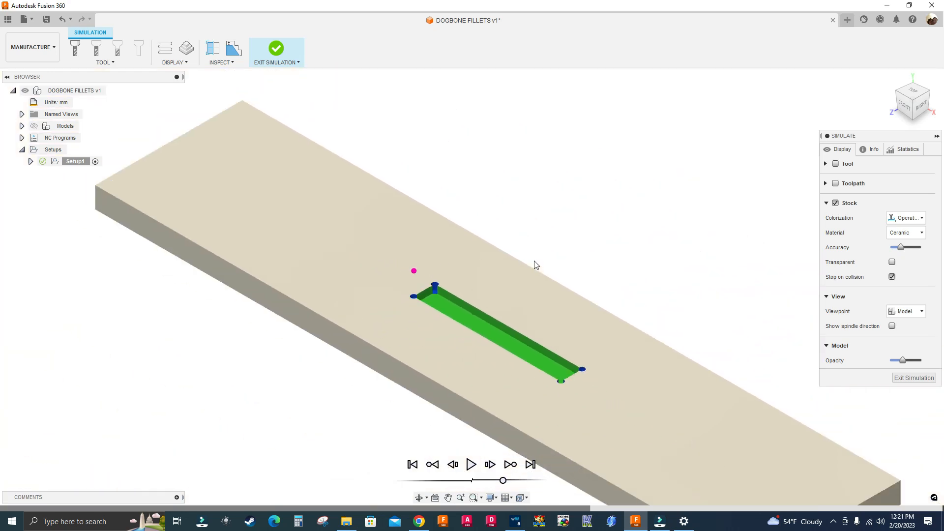
middle_drag(689, 244, 601, 202)
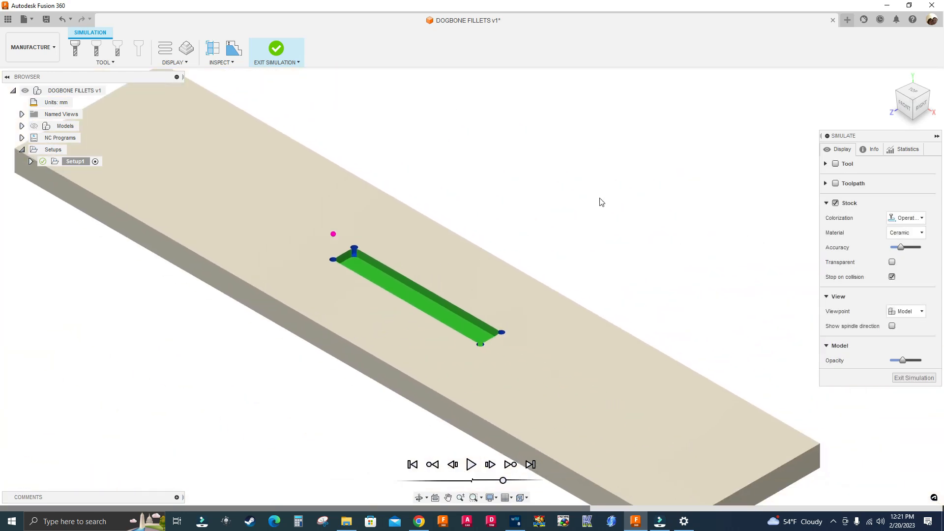
scroll(533, 209, down, 2)
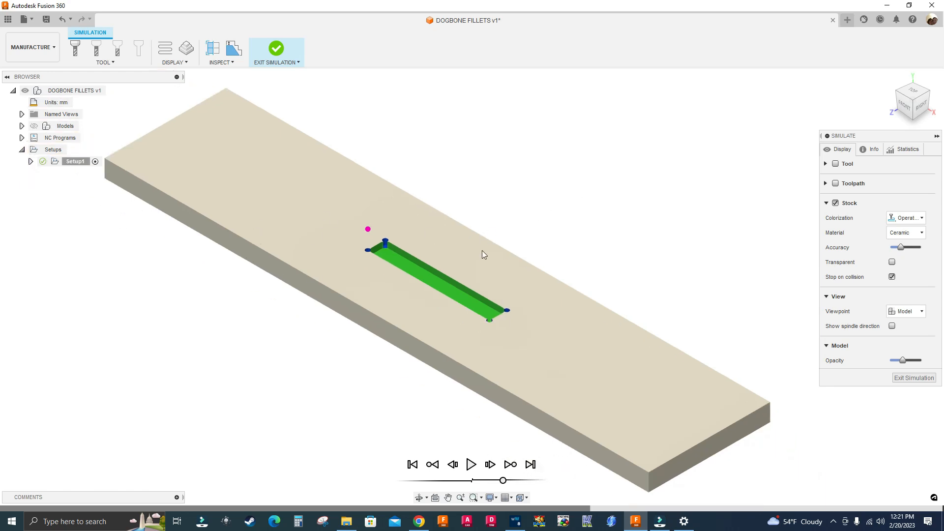
click(835, 165)
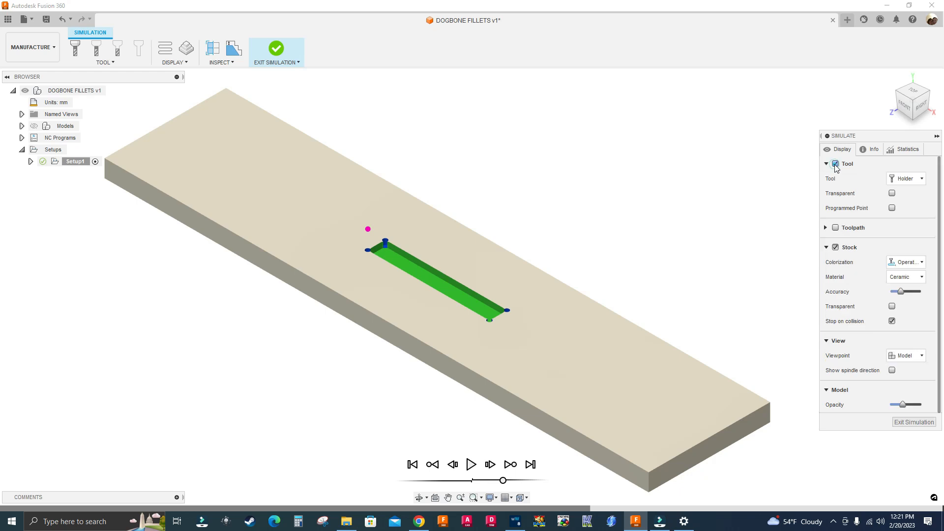
click(471, 467)
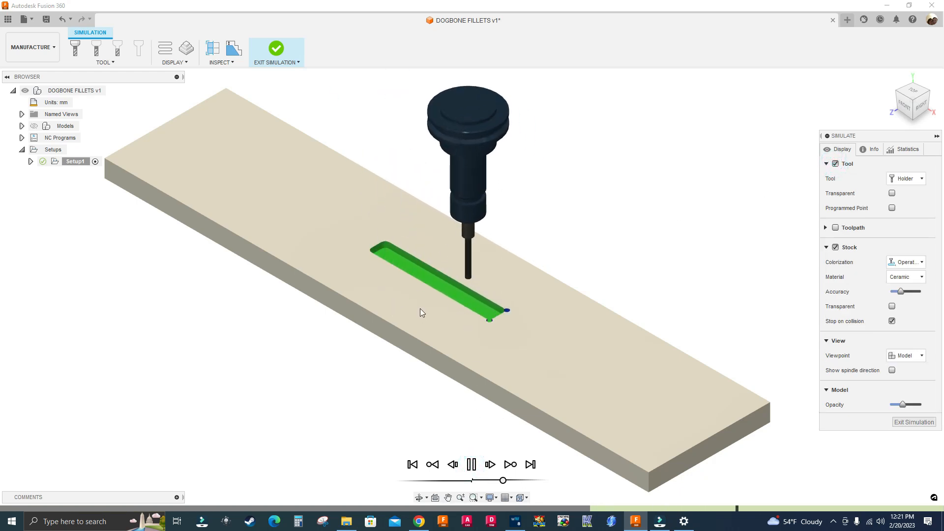
Examine the drilled corner reliefs around the pocket beneath the tool, and exit the simulation.
scroll(387, 252, up, 1)
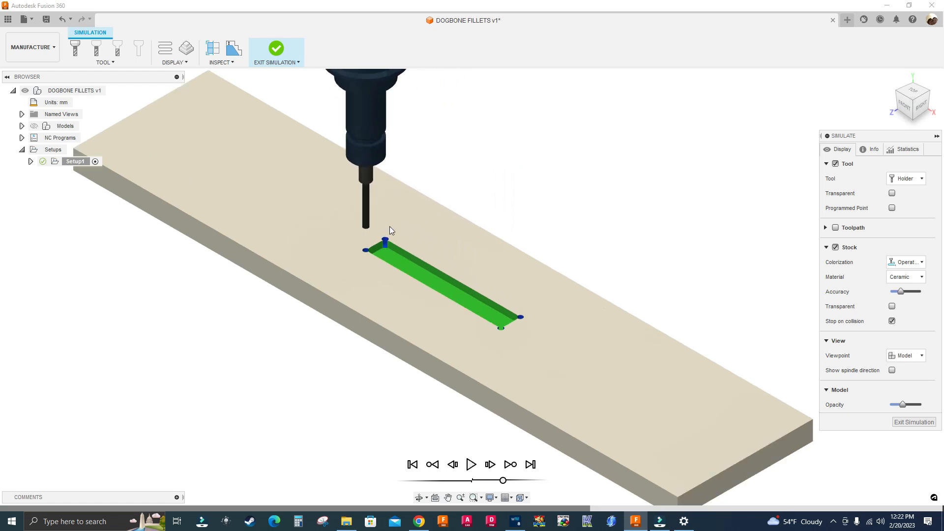
scroll(365, 238, down, 2)
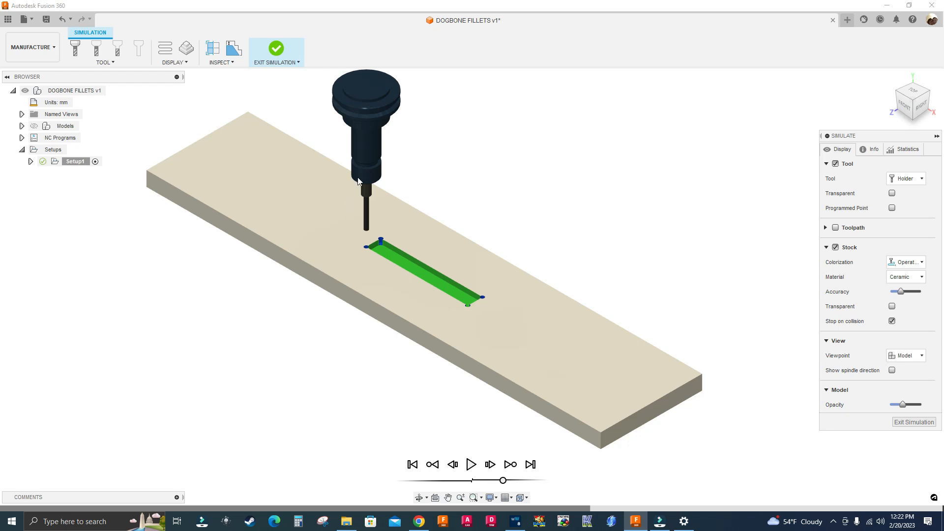
scroll(363, 168, up, 2)
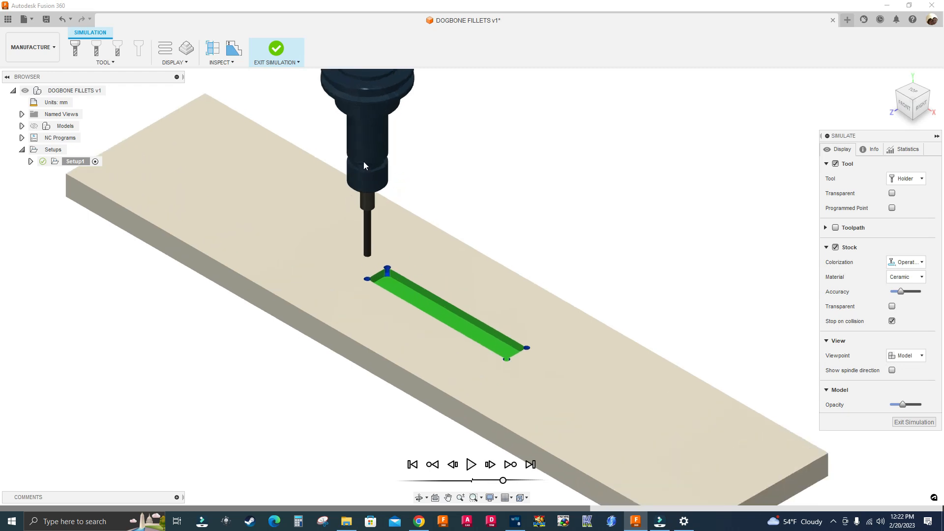
scroll(383, 264, up, 2)
scroll(338, 298, down, 3)
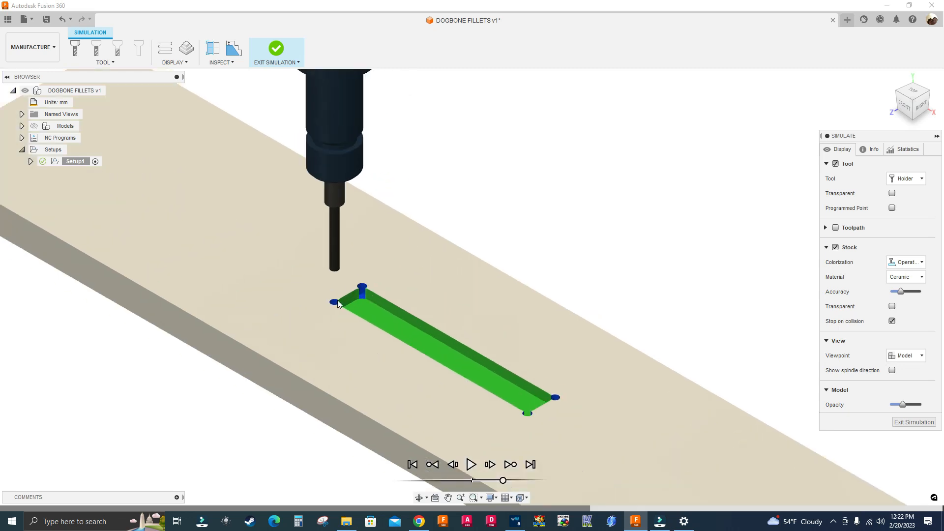
scroll(475, 299, down, 2)
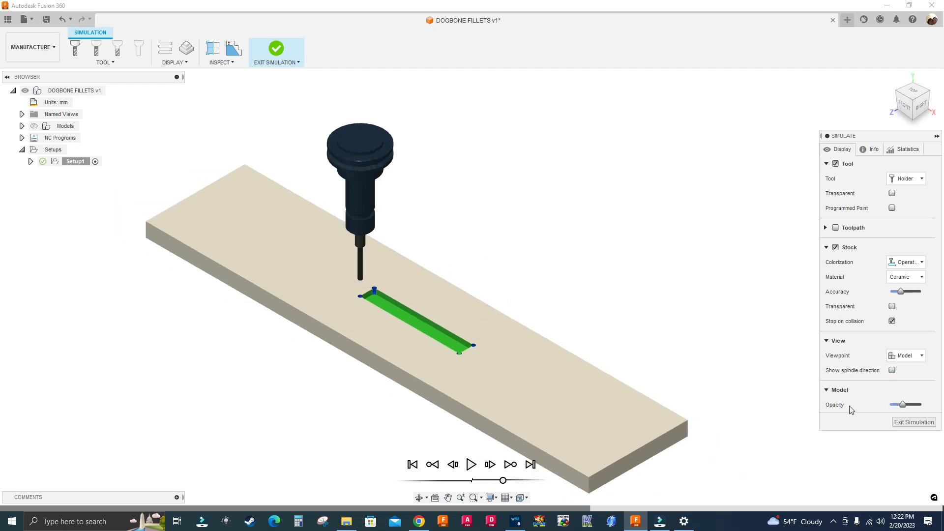
click(914, 422)
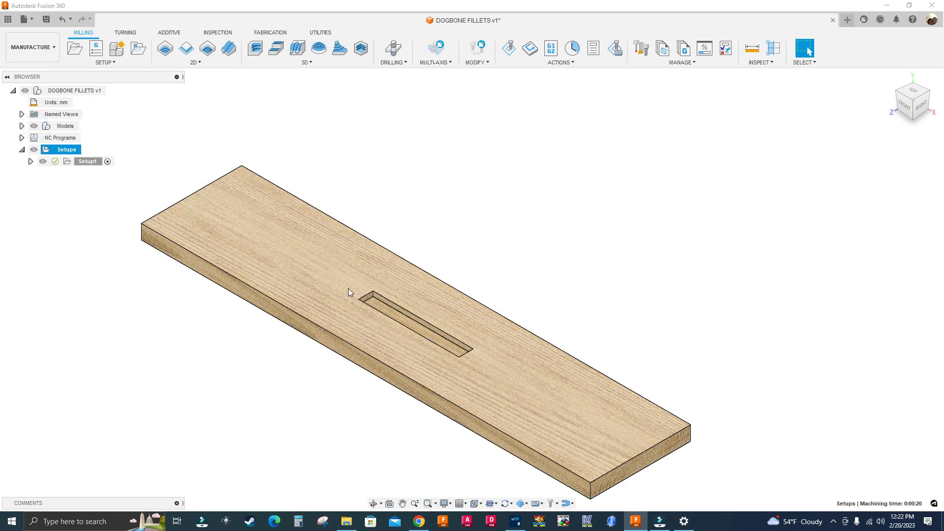
Expand Setup1 and inspect the toolpaths of the 2D Pocket1 and 5mm flat holes operations on the board.
scroll(348, 288, up, 2)
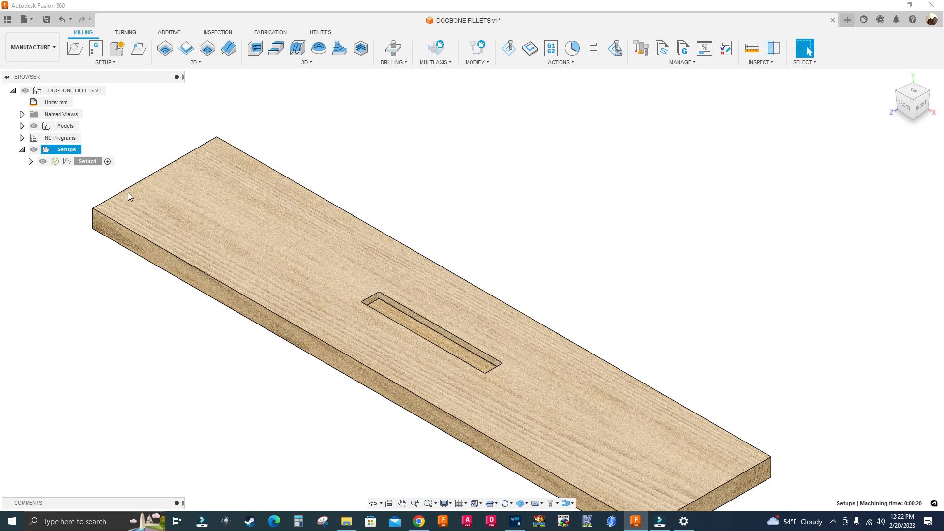
click(30, 162)
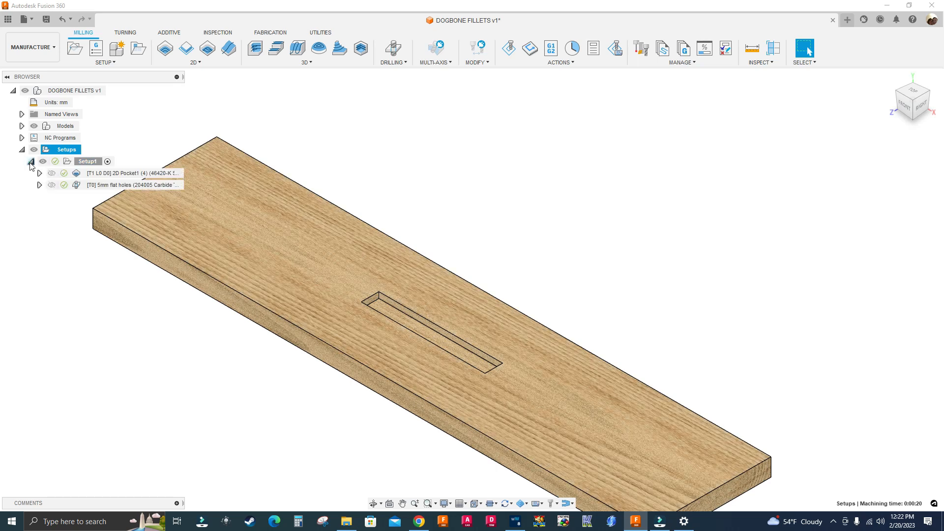
click(87, 173)
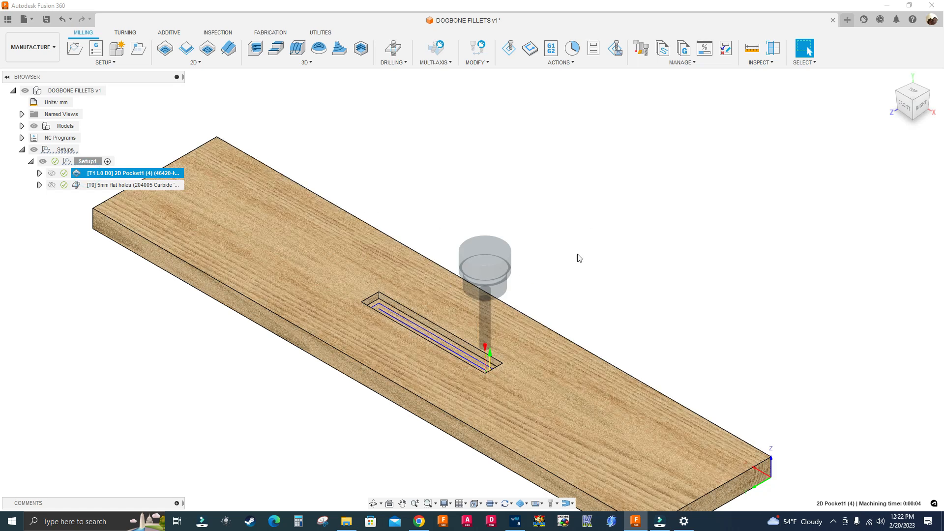
click(150, 186)
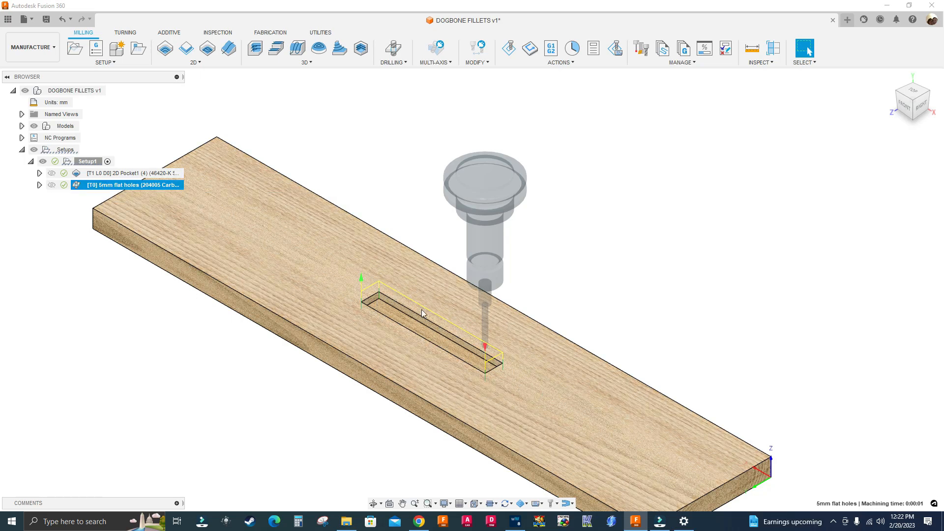
scroll(511, 376, up, 3)
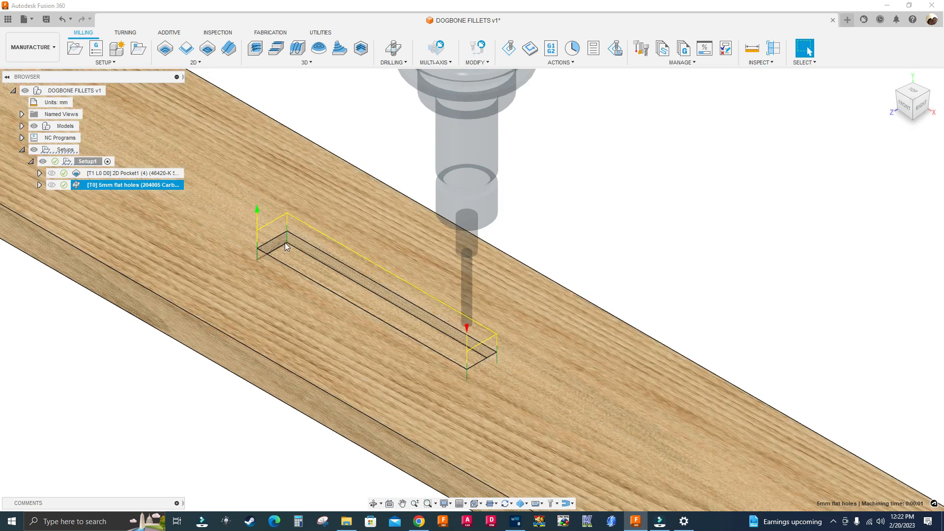
scroll(278, 247, up, 1)
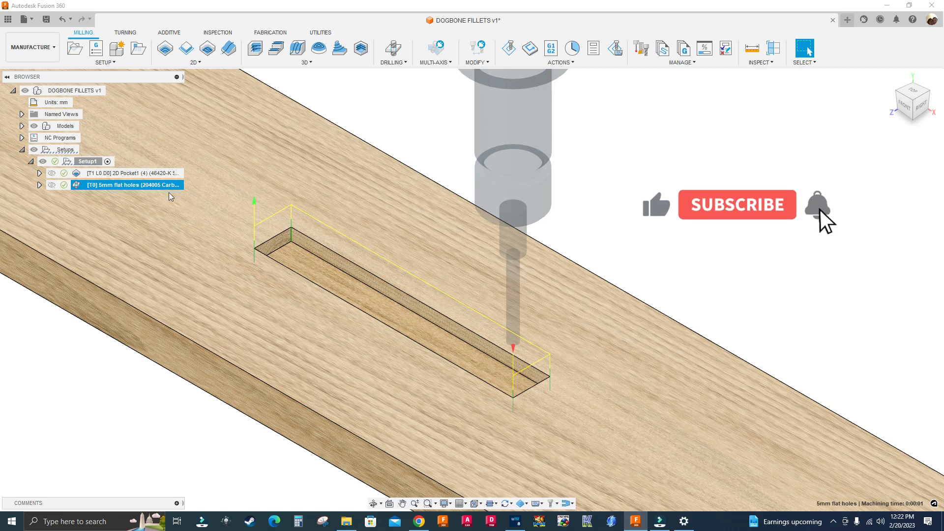
Open the 5mm flat holes drill operation for editing and review its geometry with Selected points as the selection mode.
right_click(163, 191)
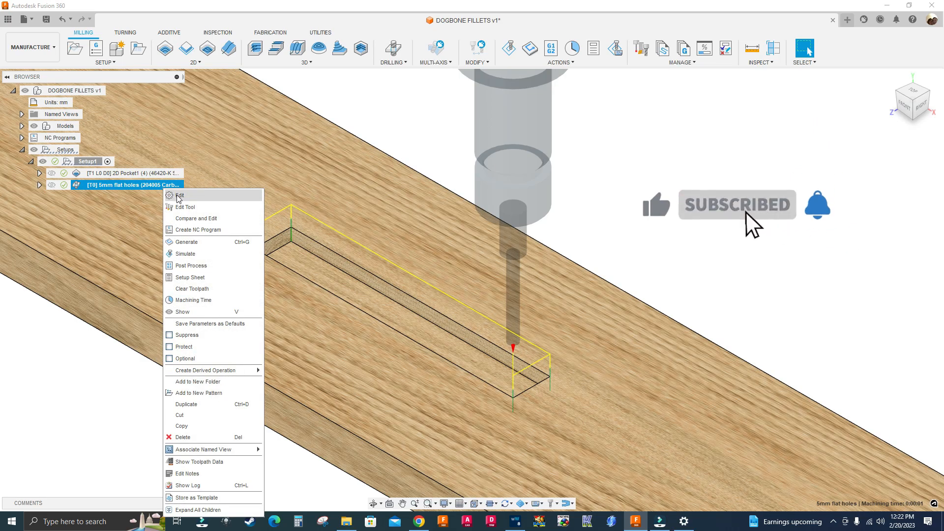
click(176, 195)
click(840, 150)
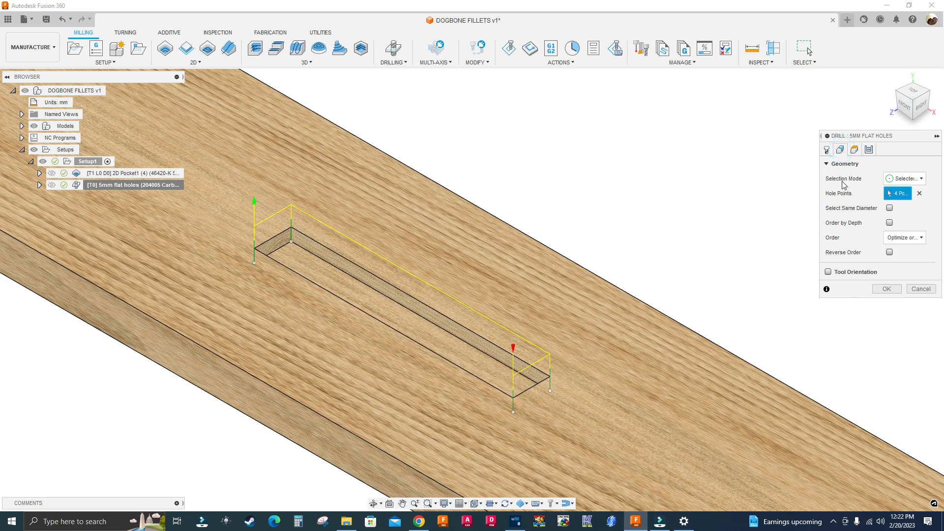
click(888, 180)
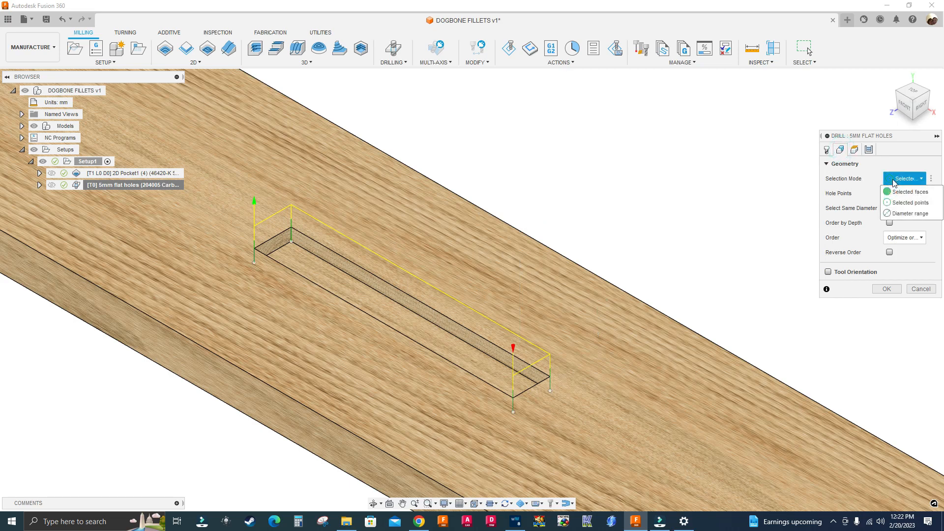
click(899, 204)
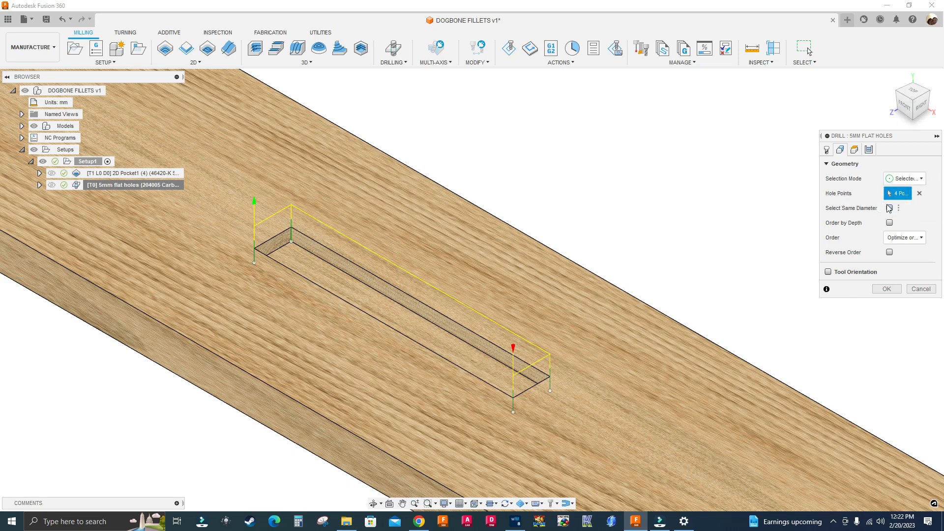
Examine the hole points picked at the pocket's four bottom corners and close the drill settings without saving.
scroll(515, 416, up, 2)
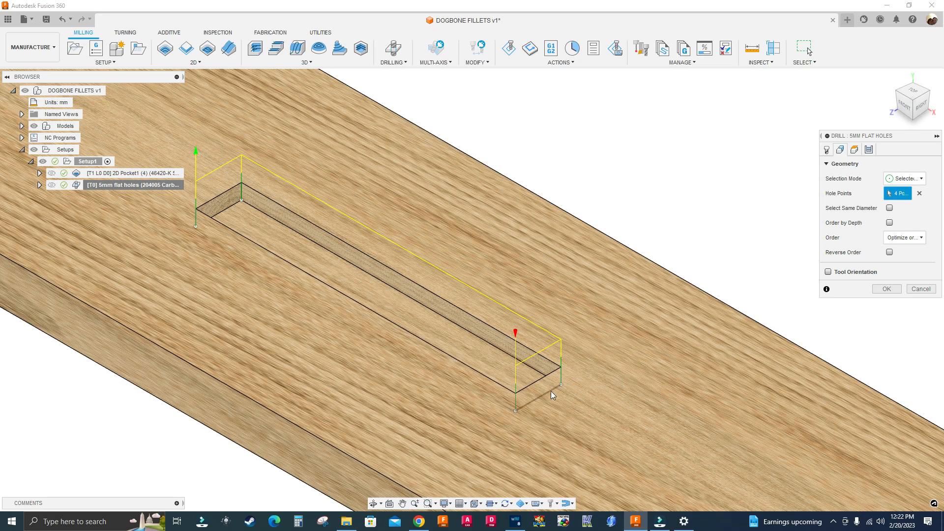
scroll(555, 392, down, 1)
scroll(299, 238, down, 1)
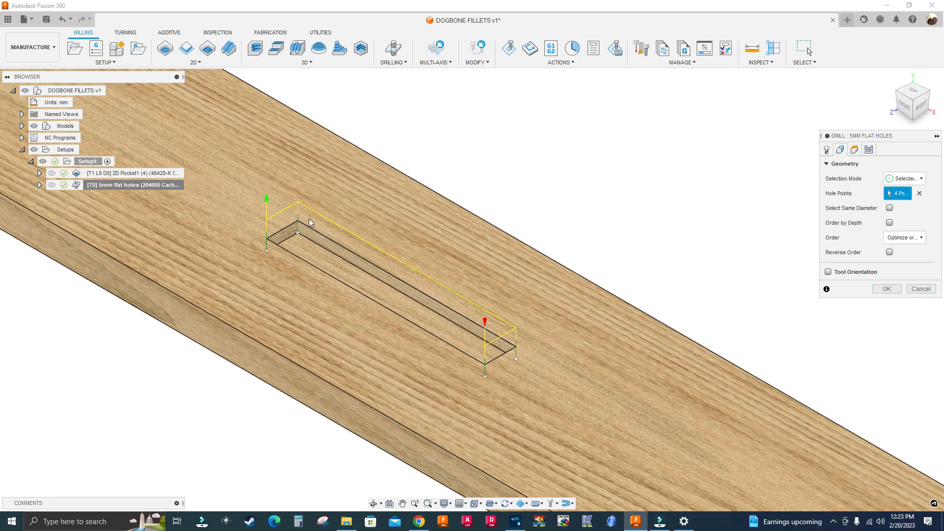
scroll(297, 226, up, 3)
scroll(298, 228, up, 2)
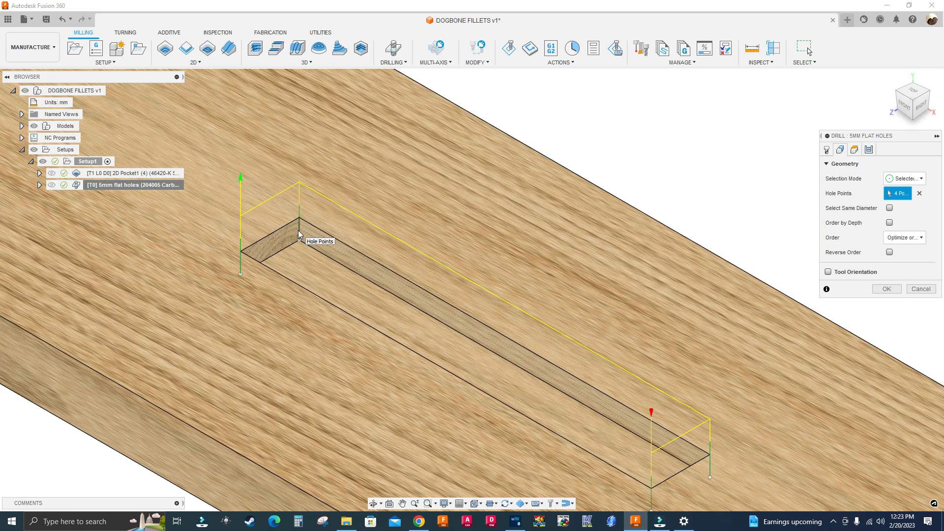
scroll(298, 231, down, 2)
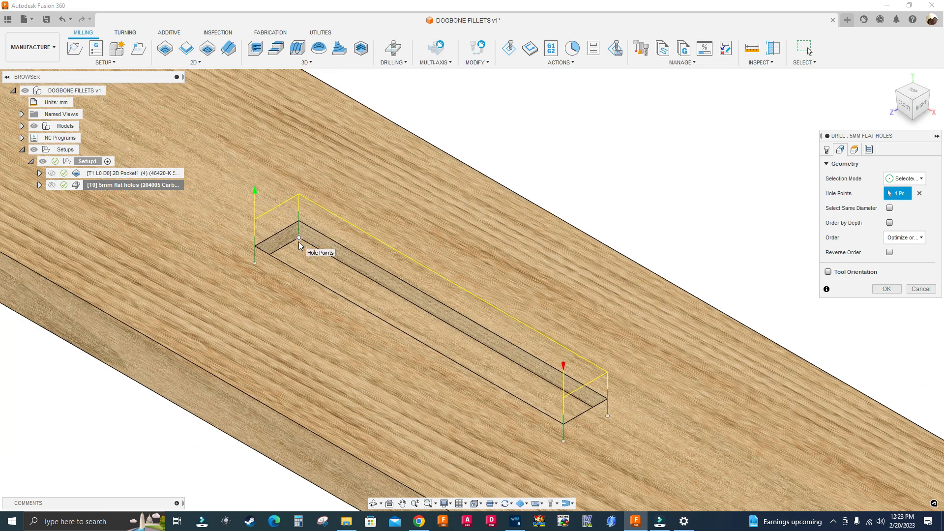
click(913, 289)
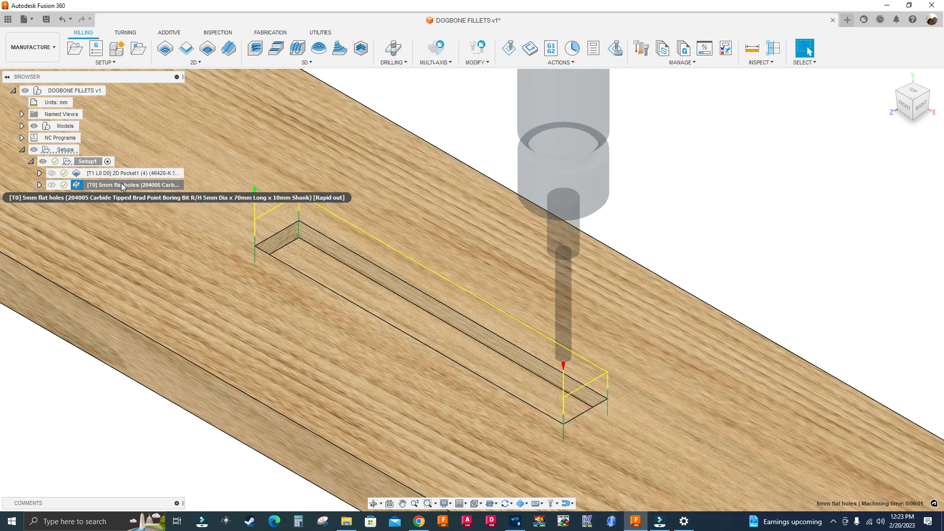
Simulate only the 5mm flat holes operation, compare the drilled corners with the model shown and hidden, and exit the simulation.
right_click(122, 190)
click(138, 252)
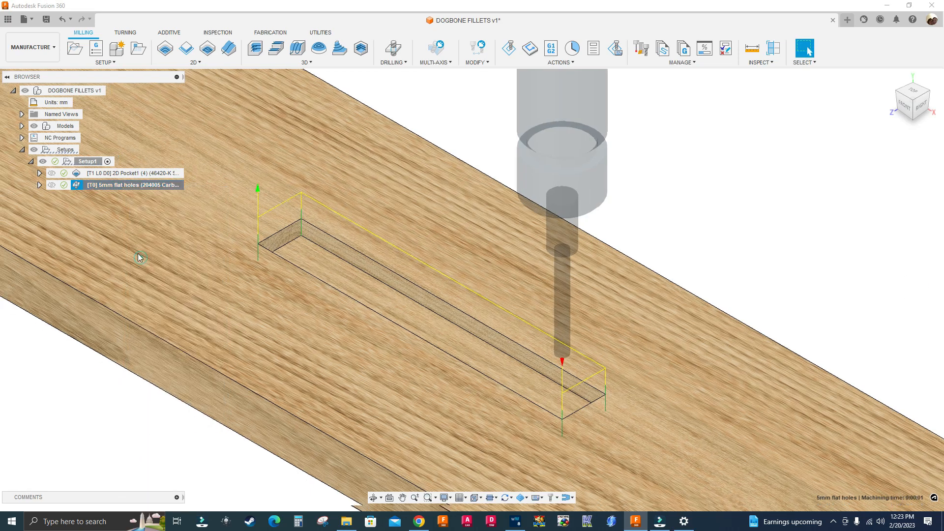
click(470, 464)
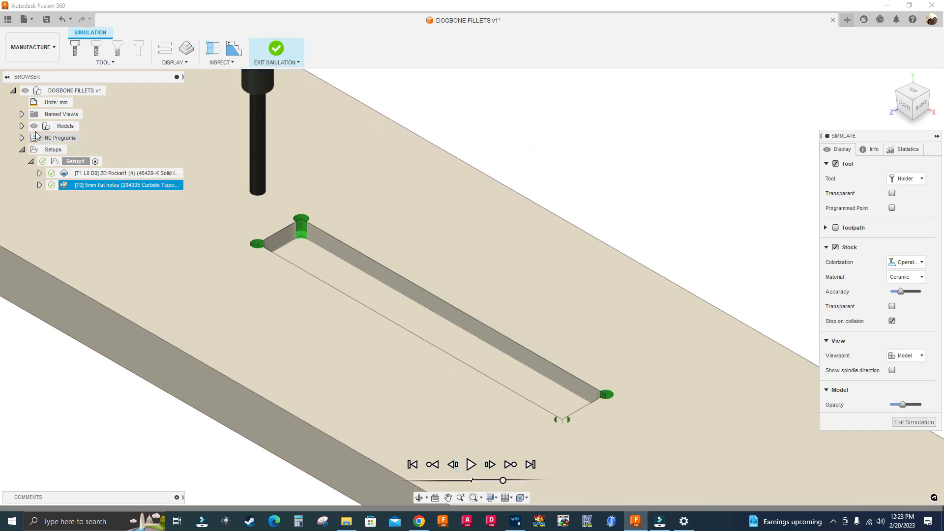
scroll(275, 225, up, 2)
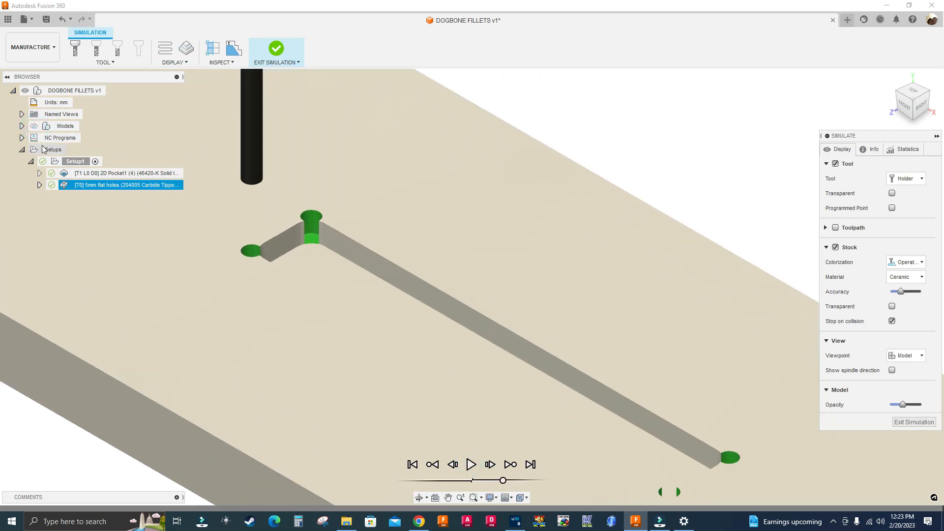
click(34, 126)
scroll(317, 224, down, 3)
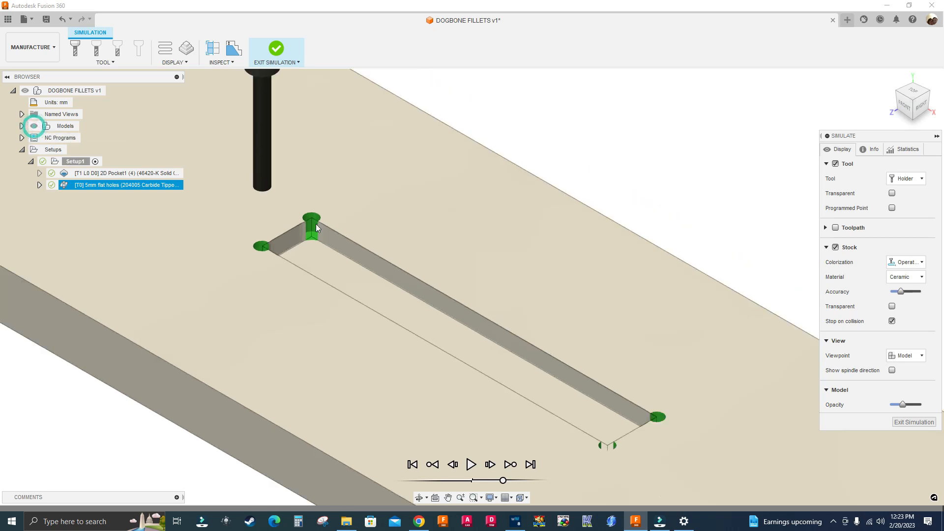
click(913, 422)
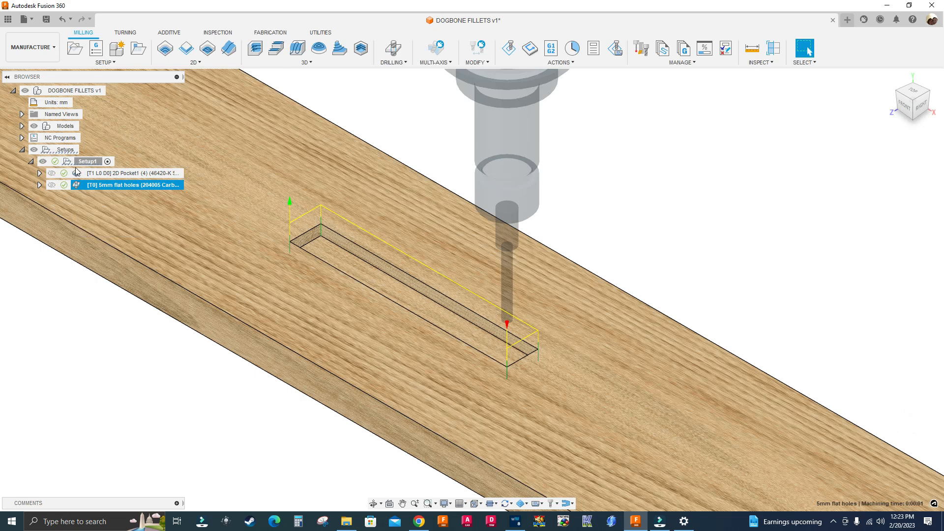
Open the post-processing settings for Setup1 to review the woodWOP post properties, and close them without posting.
click(87, 161)
right_click(86, 165)
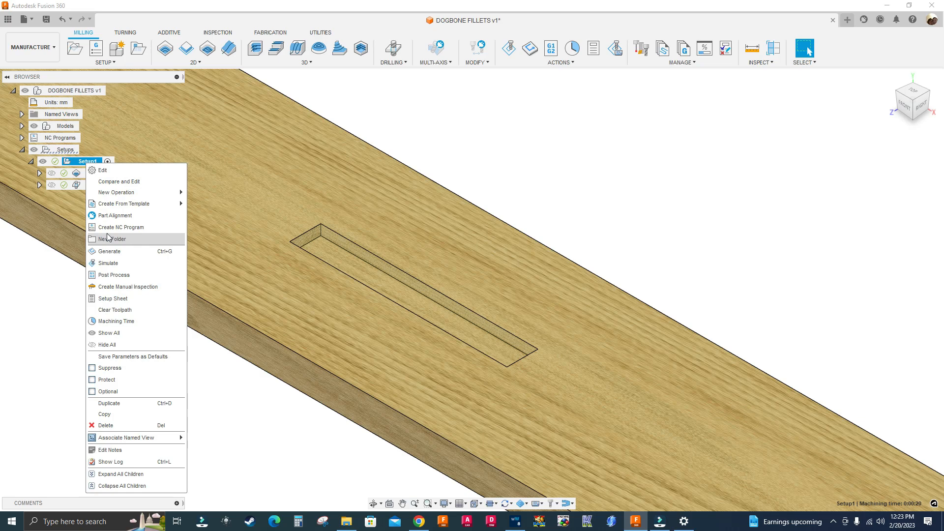
click(113, 272)
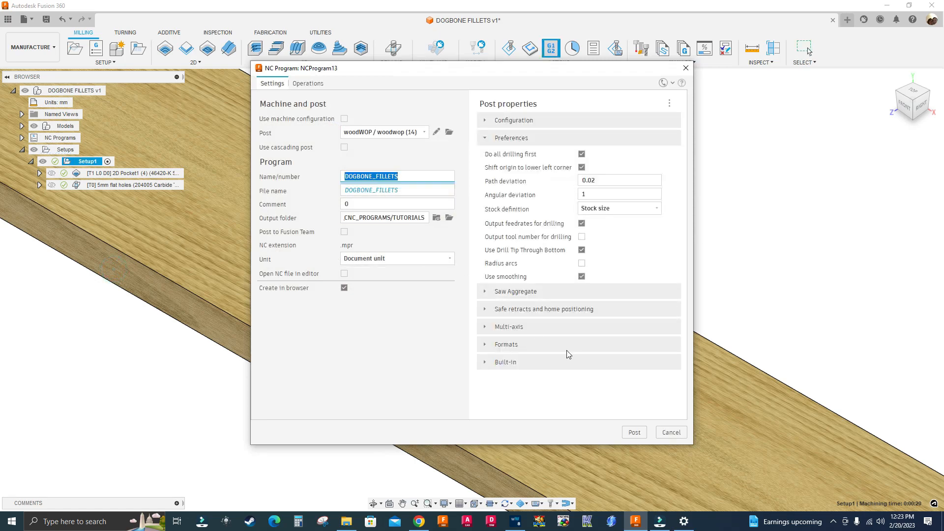
click(671, 433)
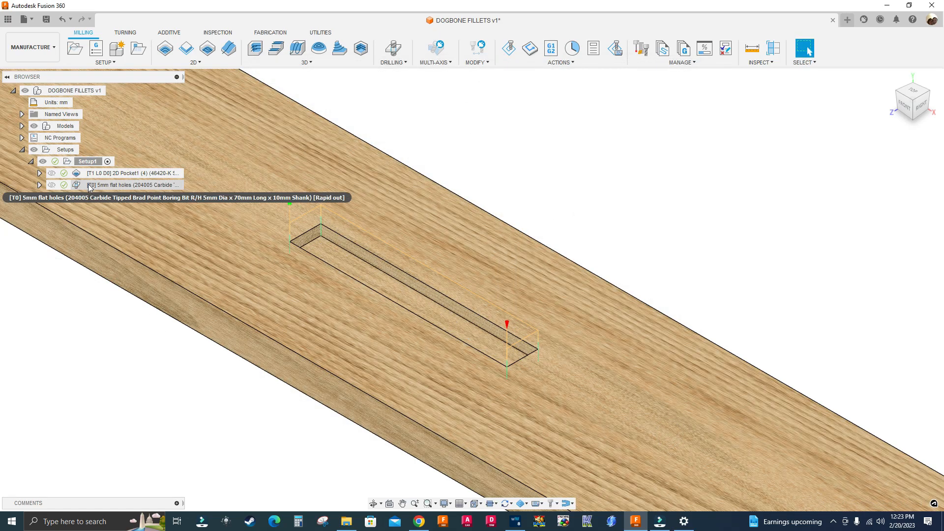
Post-process only the 5mm flat holes operation with the woodWOP post as DOGBONE_FILLETS into the TUTORIALS folder.
click(90, 186)
right_click(90, 186)
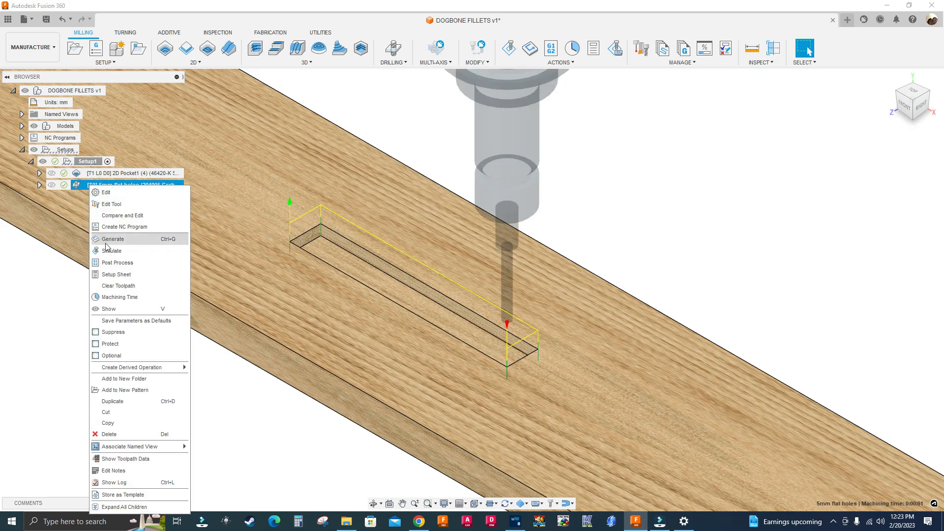
click(116, 263)
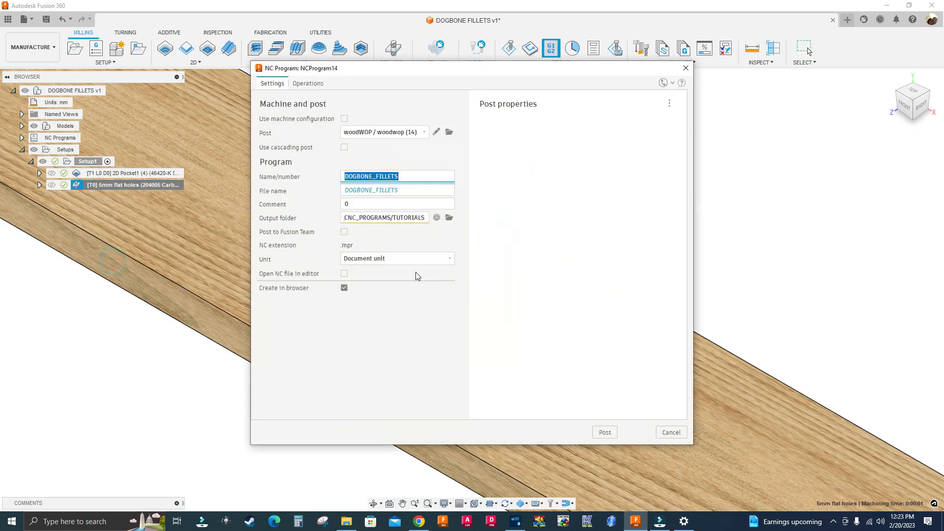
click(635, 432)
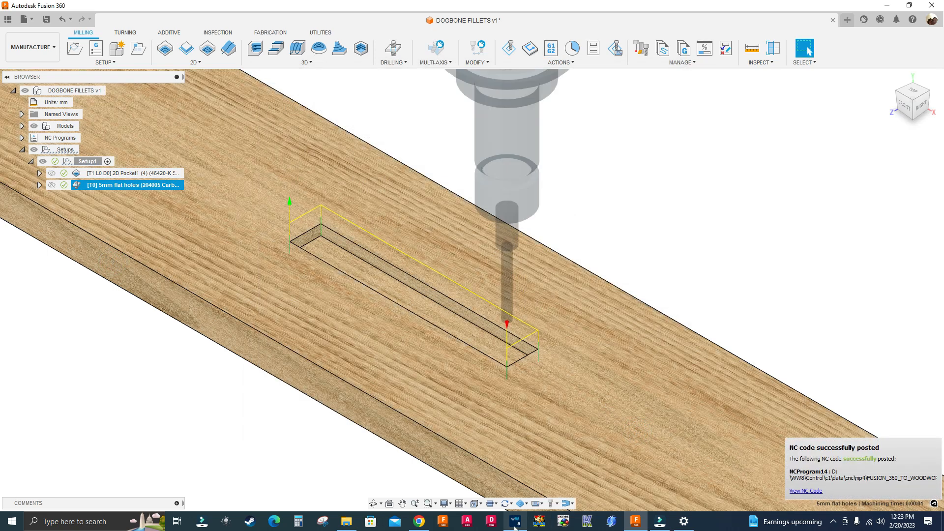
Switch to woodWOP and open DOGBONE_FILLETS.mpr from the TUTORIALS folder.
click(515, 522)
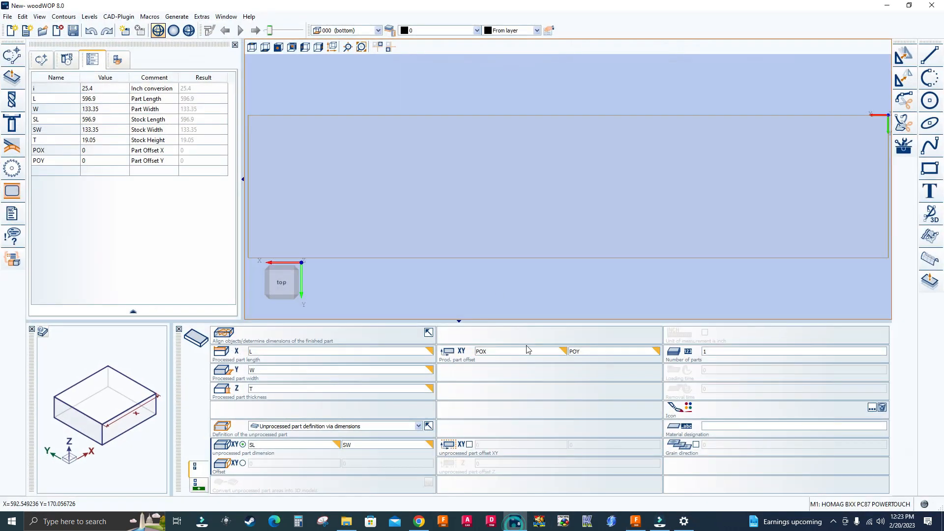
click(7, 16)
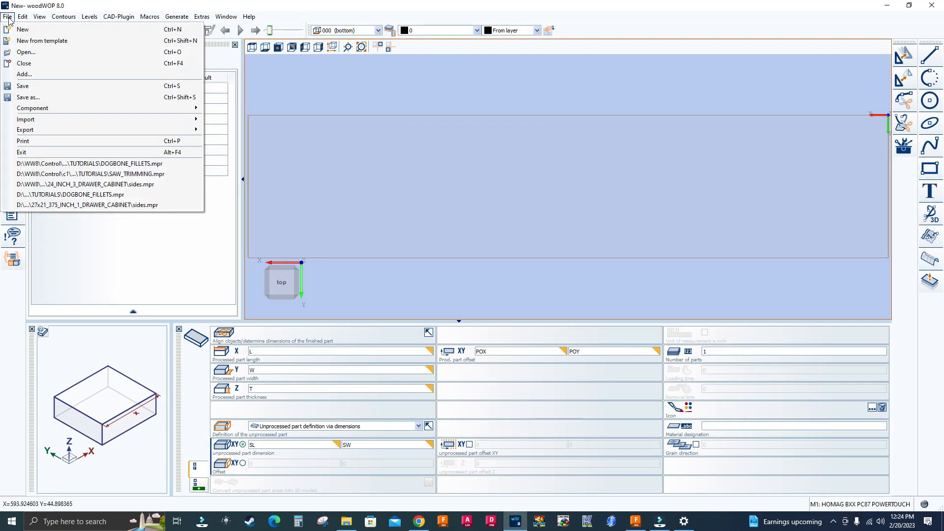
click(16, 50)
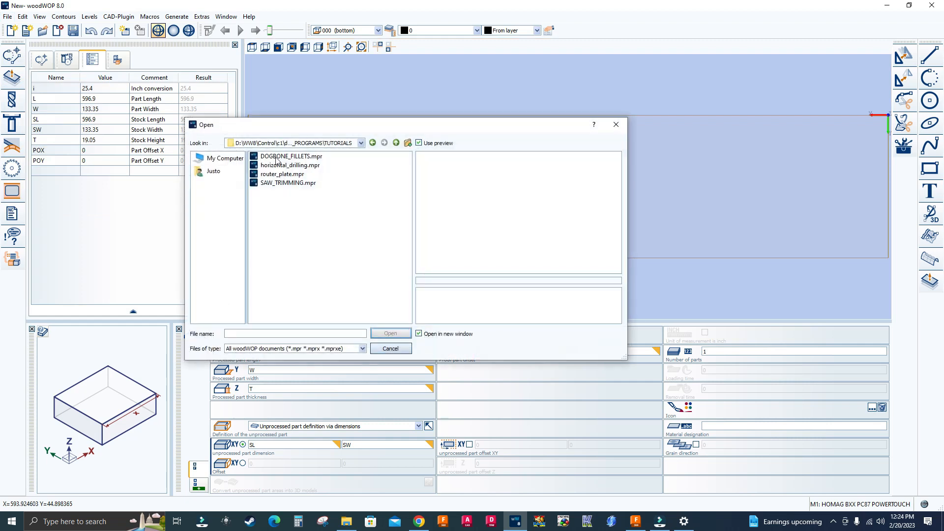
click(278, 157)
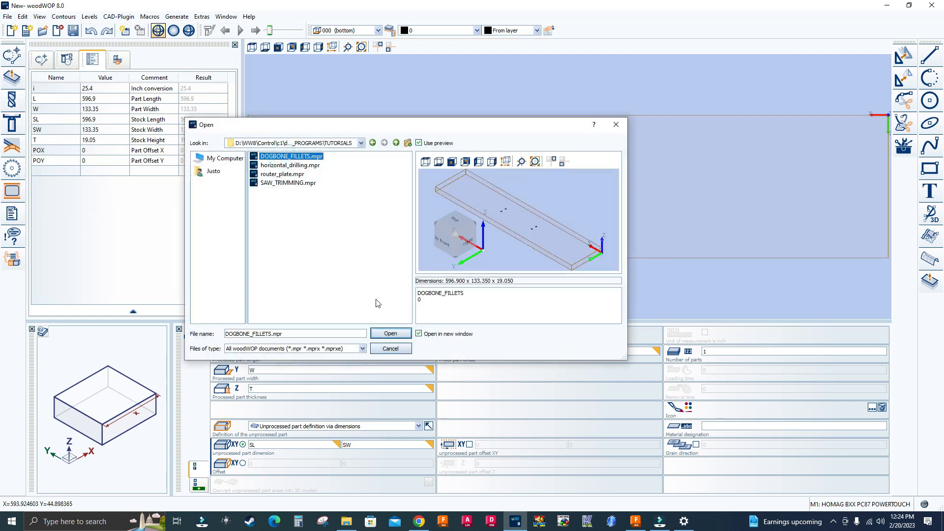
click(389, 334)
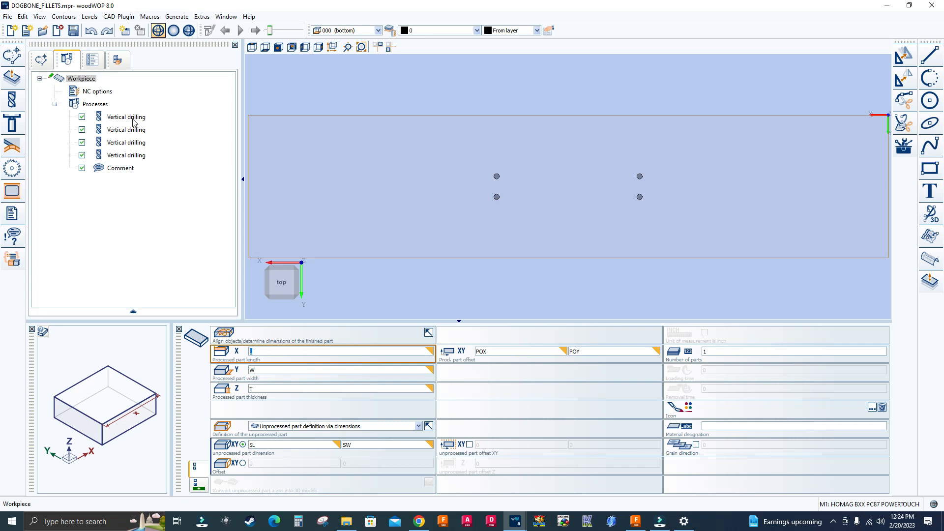
Try to generate the NC program, dismiss the resulting message, and examine the depth setting of the first vertical drilling.
click(172, 18)
click(191, 30)
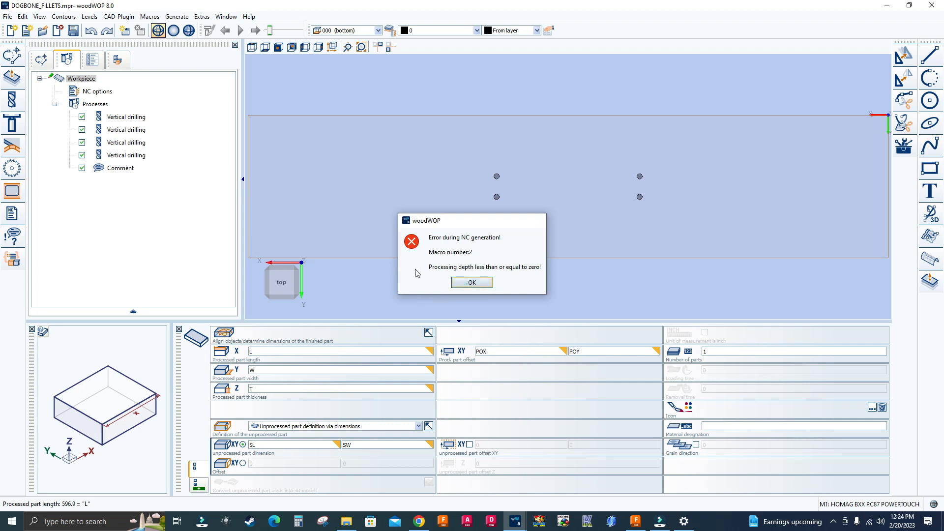
click(470, 283)
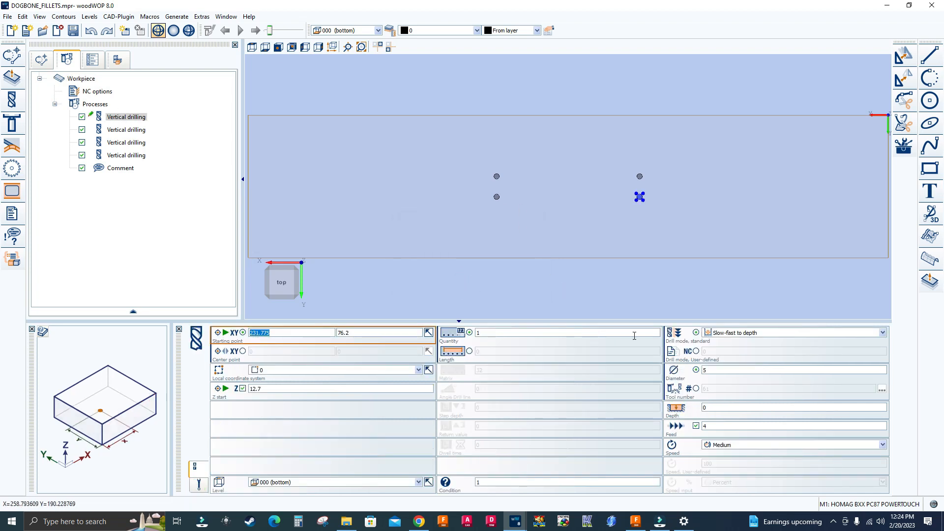
click(711, 409)
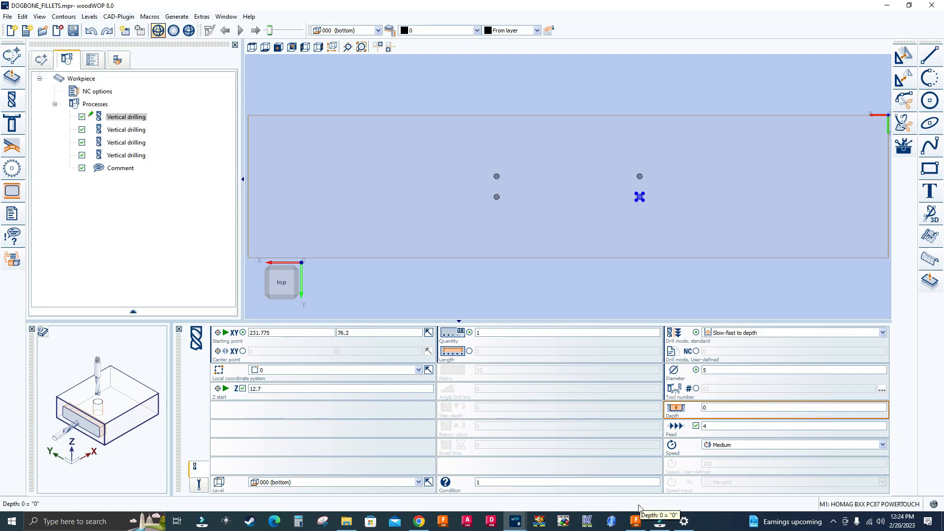
Switch to Fusion 360 and check the pocket's depth from the length of its vertical corner edge.
click(636, 521)
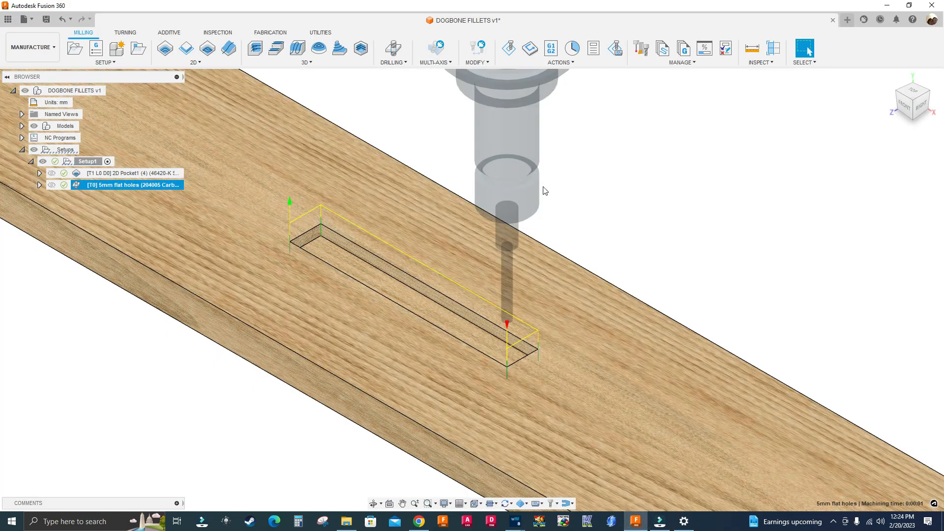
click(599, 185)
scroll(366, 204, up, 3)
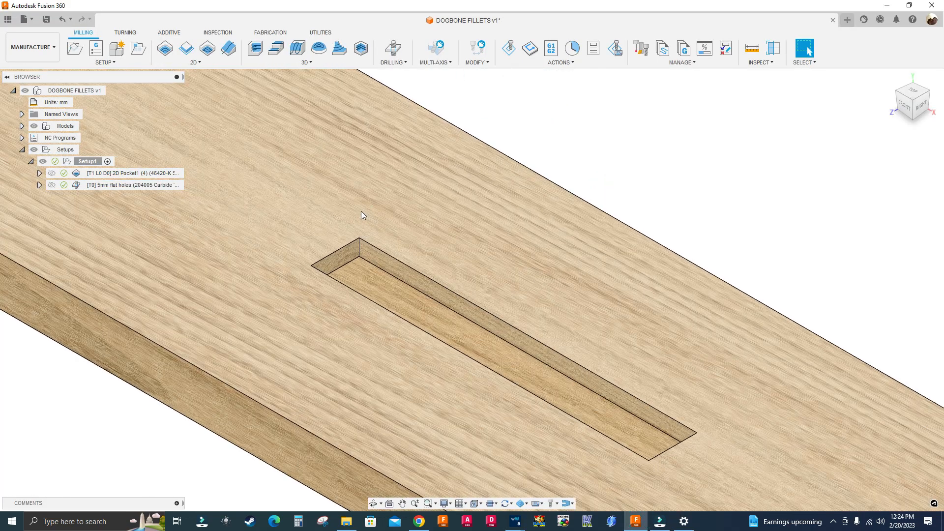
scroll(359, 252, up, 3)
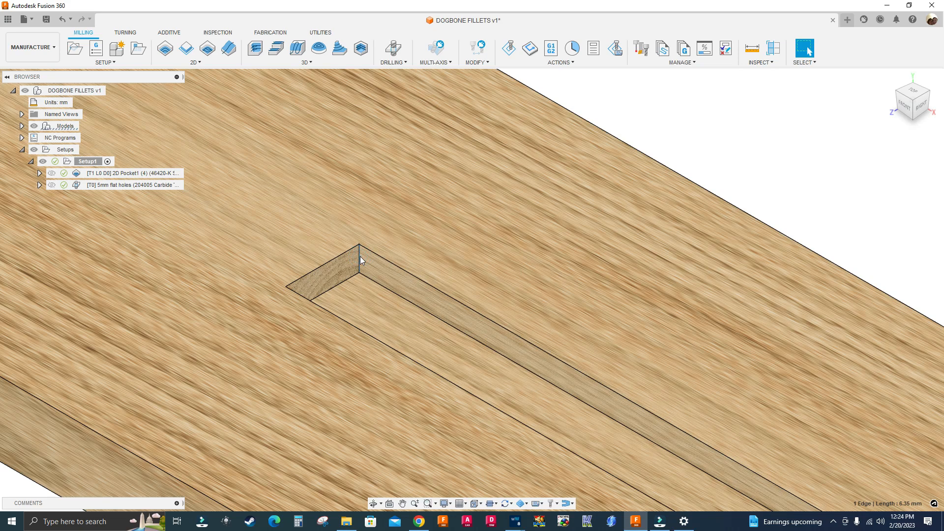
scroll(360, 255, down, 10)
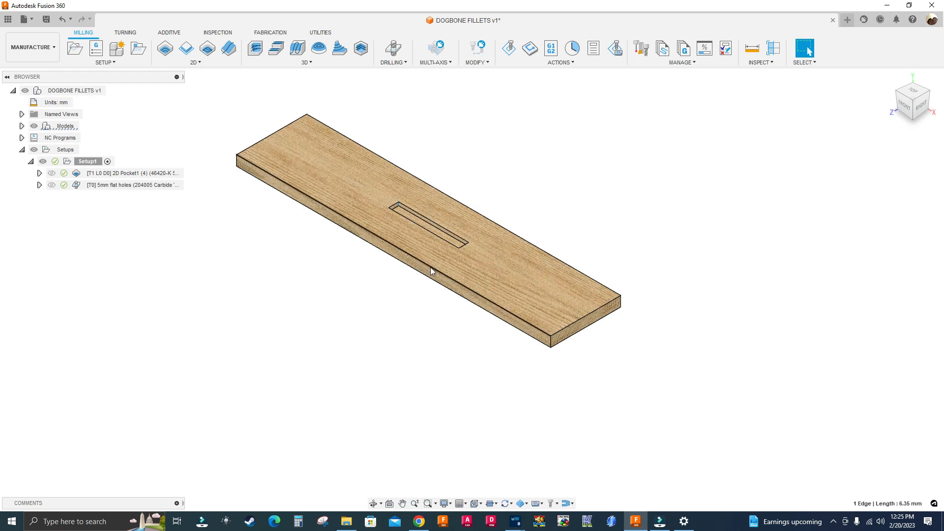
Return to woodWOP, set the first vertical drilling's depth to 6.35, and copy that value.
mouse_move(515, 521)
click(553, 492)
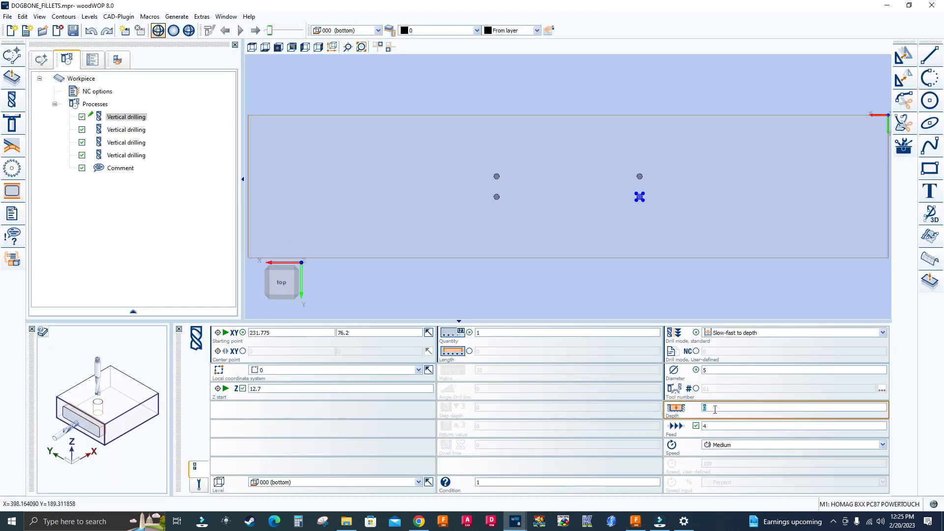
text(6.35)
double_click(727, 407)
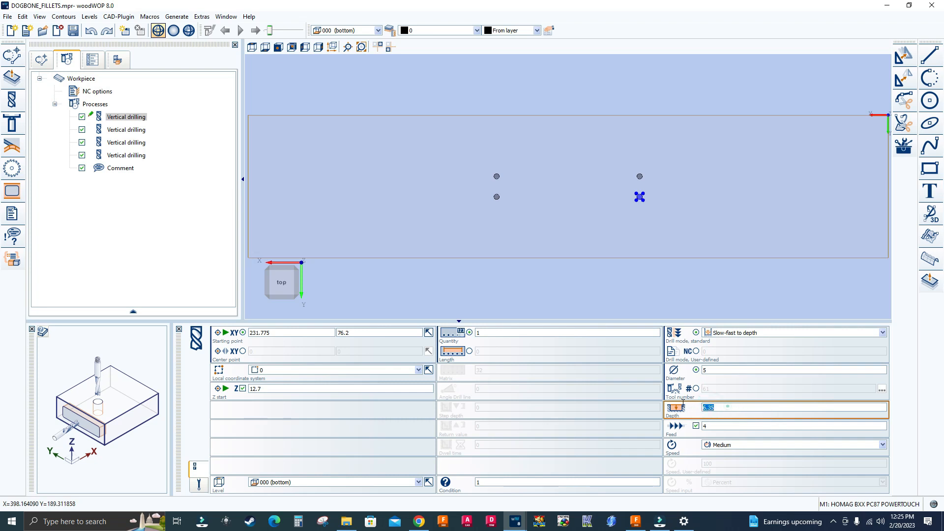
right_click(712, 404)
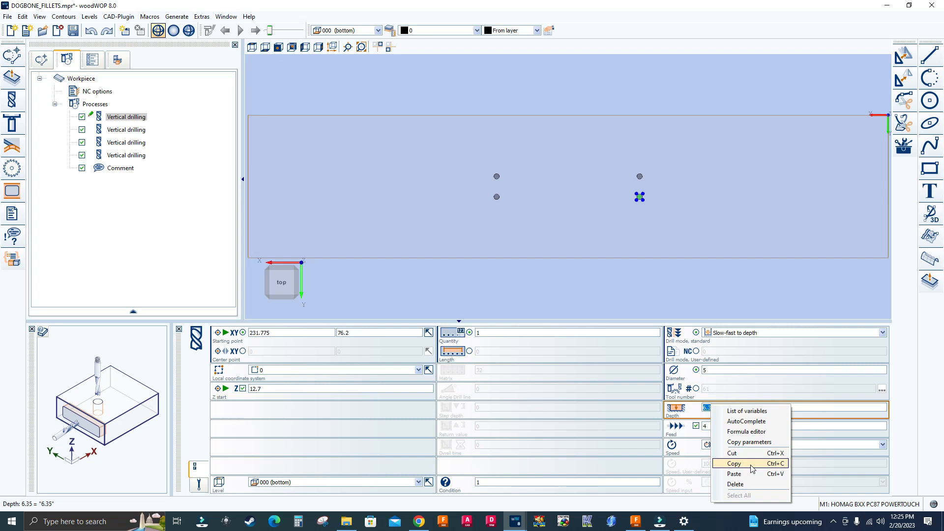
click(751, 463)
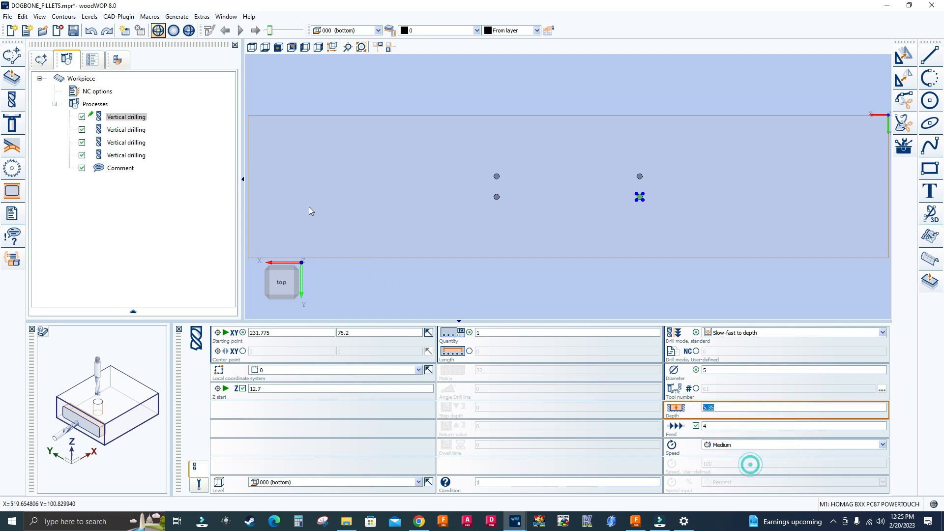
click(105, 131)
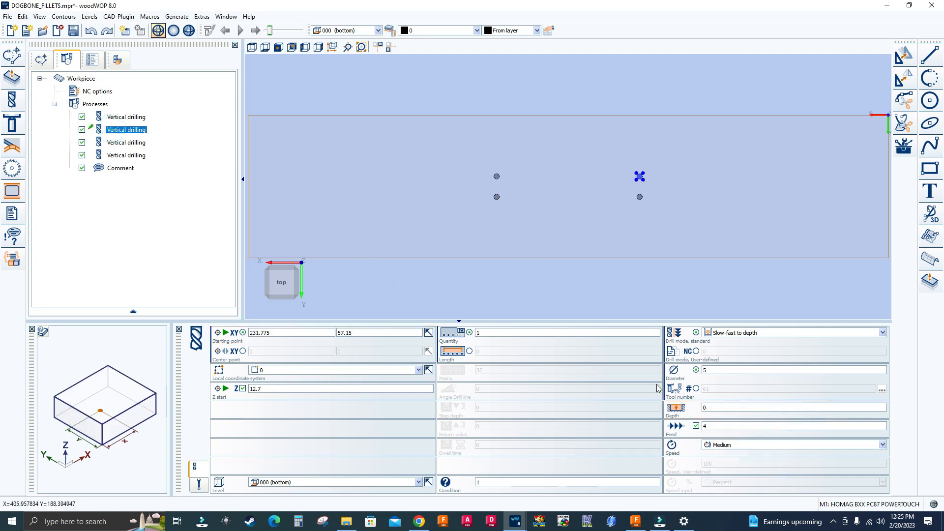
double_click(717, 408)
right_click(707, 409)
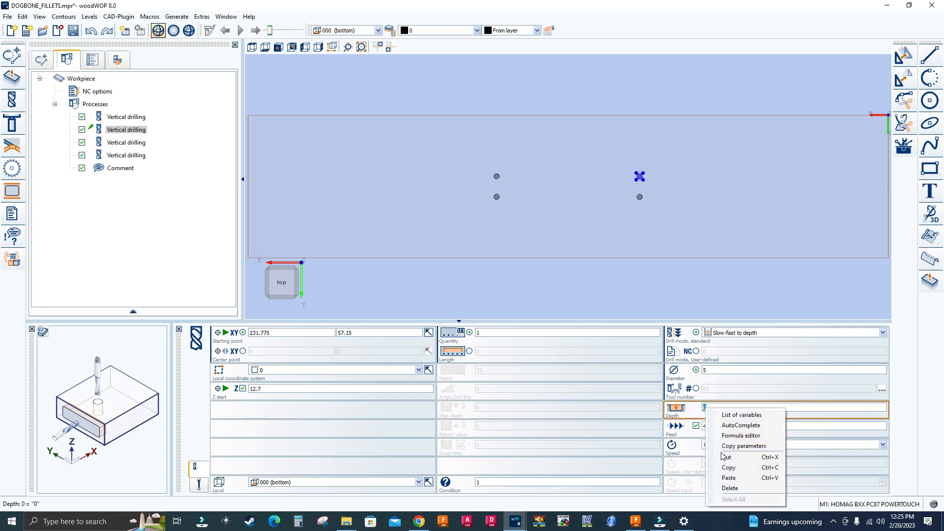
click(729, 468)
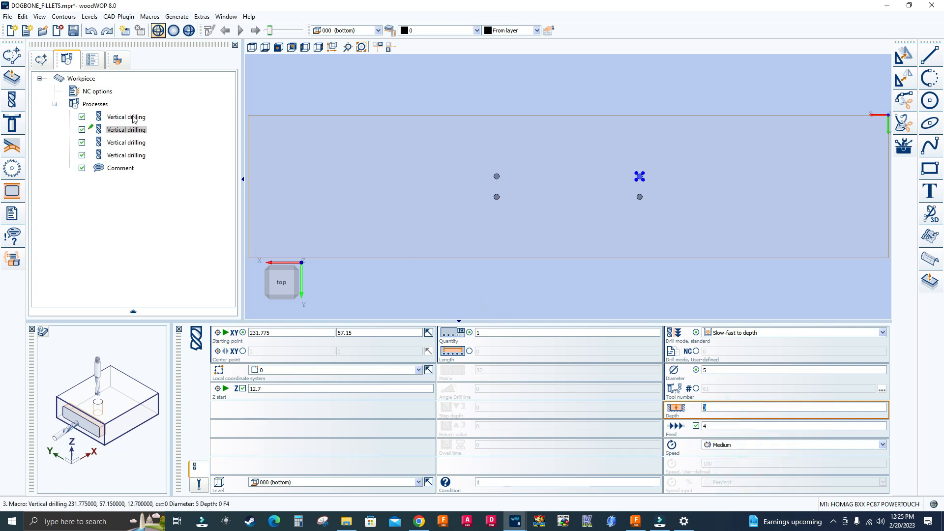
Copy the 6.35 depth from the first vertical drilling again and paste it as the second drilling's depth.
click(120, 118)
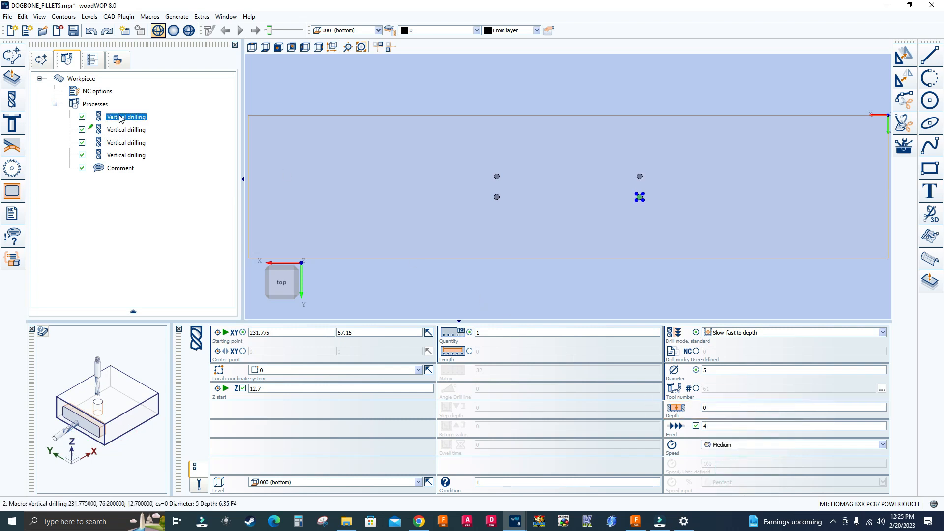
double_click(724, 408)
right_click(712, 408)
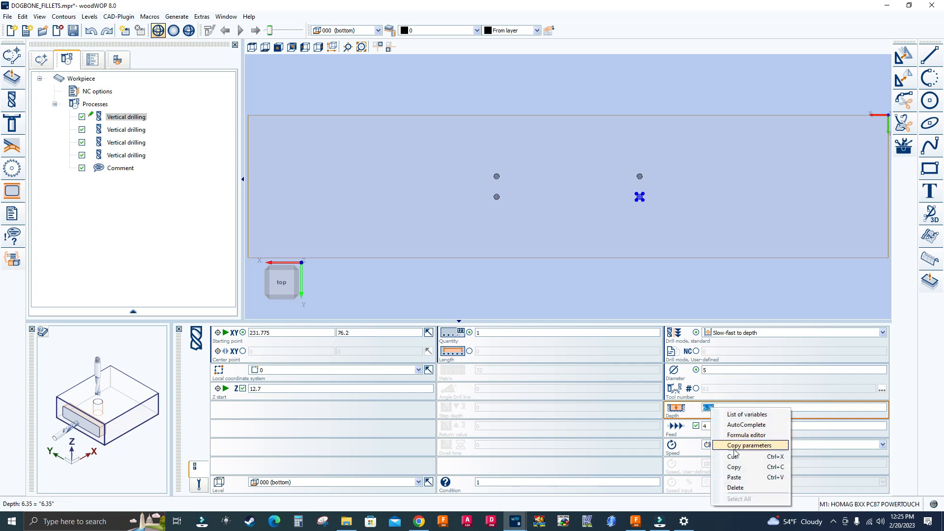
click(734, 467)
click(128, 130)
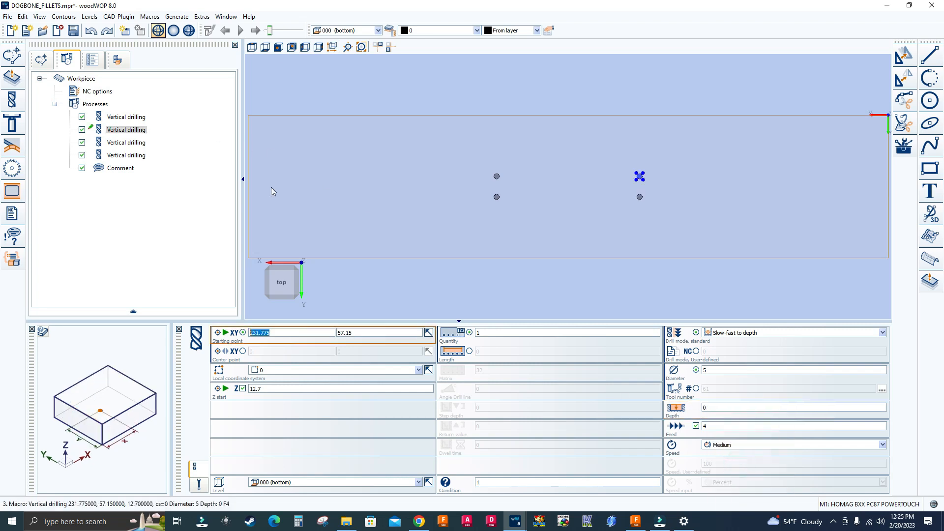
double_click(712, 408)
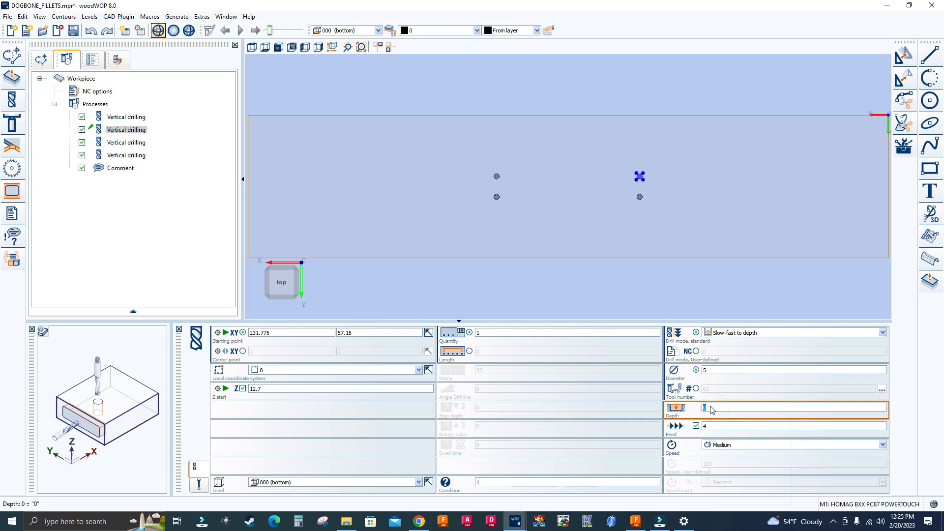
right_click(712, 409)
click(733, 476)
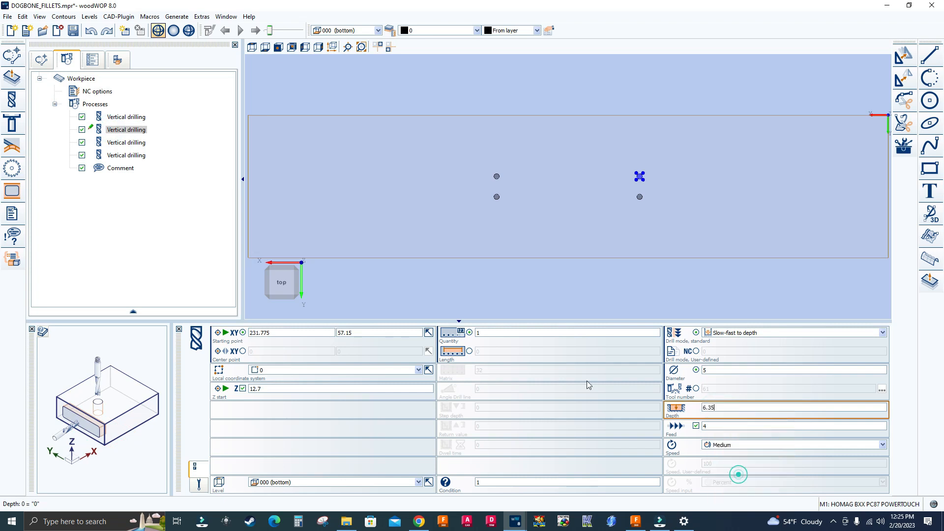
Paste the copied 6.35 depth into the third and fourth vertical drillings.
click(120, 142)
double_click(711, 409)
right_click(712, 409)
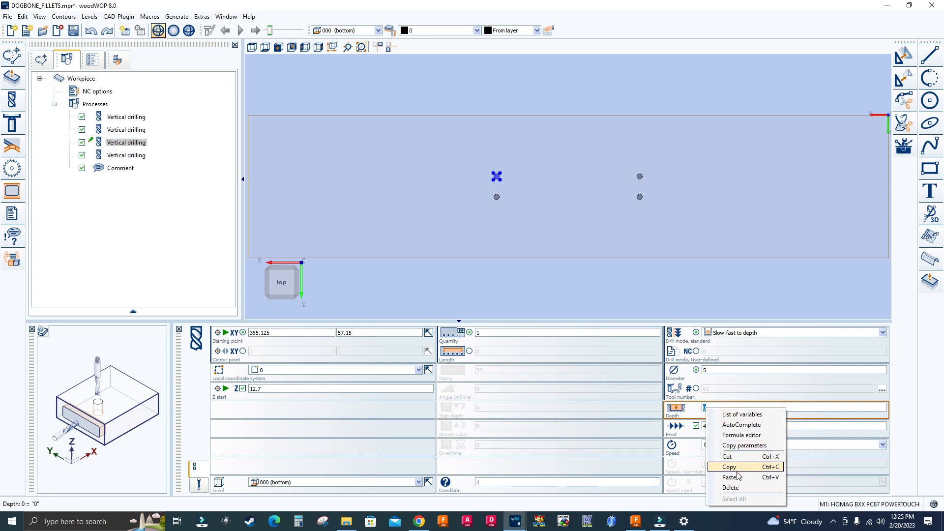
click(733, 476)
click(126, 156)
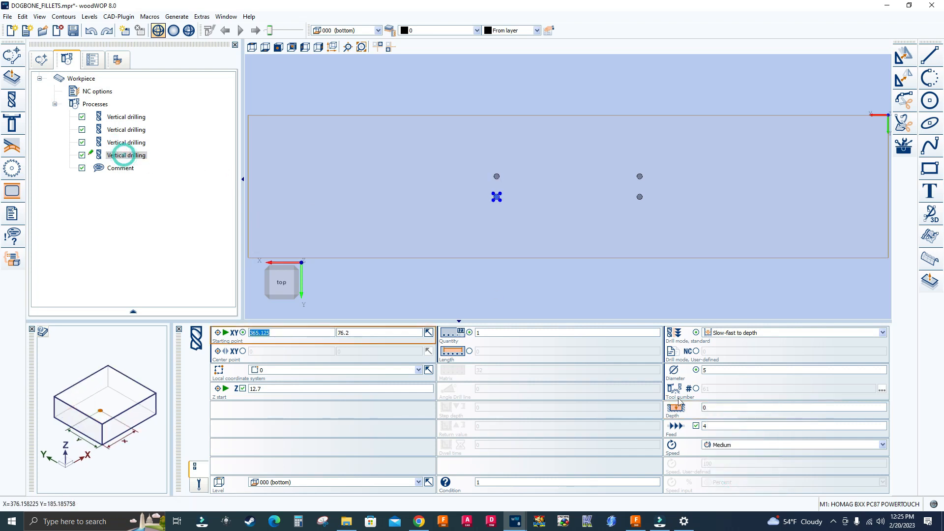
click(711, 408)
right_click(711, 411)
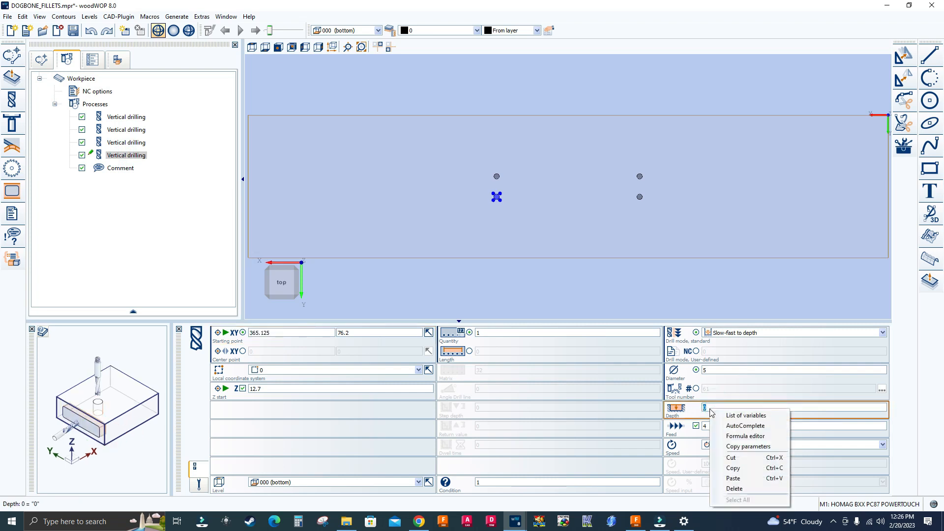
click(733, 478)
click(164, 199)
Try to open all four vertical drilling processes together for editing.
click(125, 118)
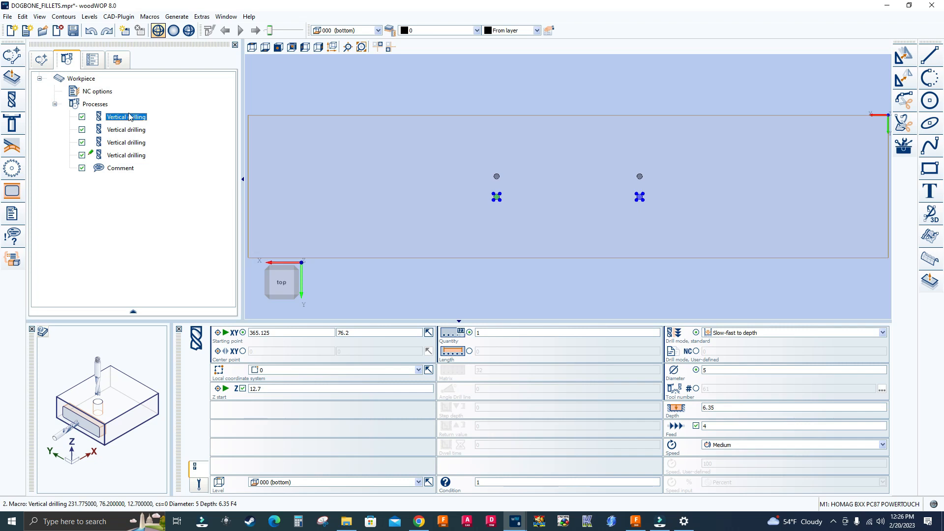
click(131, 117)
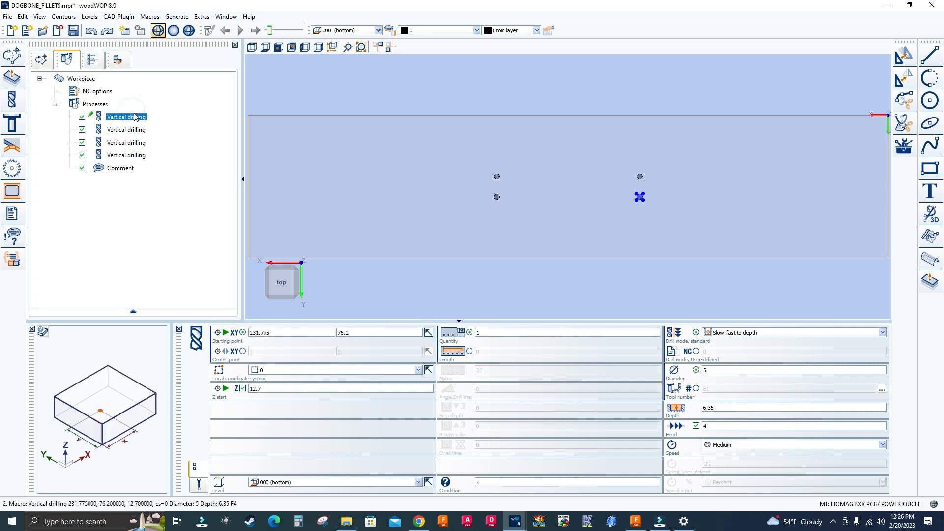
shift+click(120, 156)
right_click(120, 155)
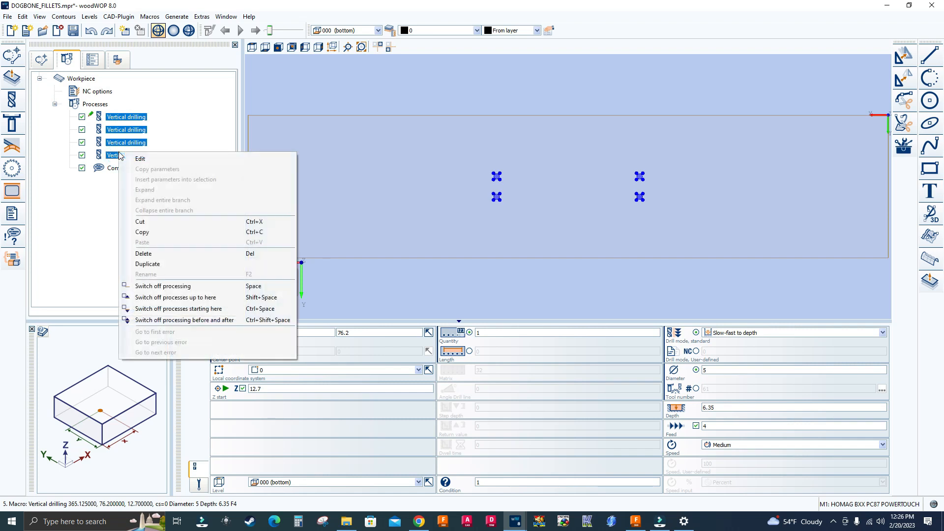
click(137, 159)
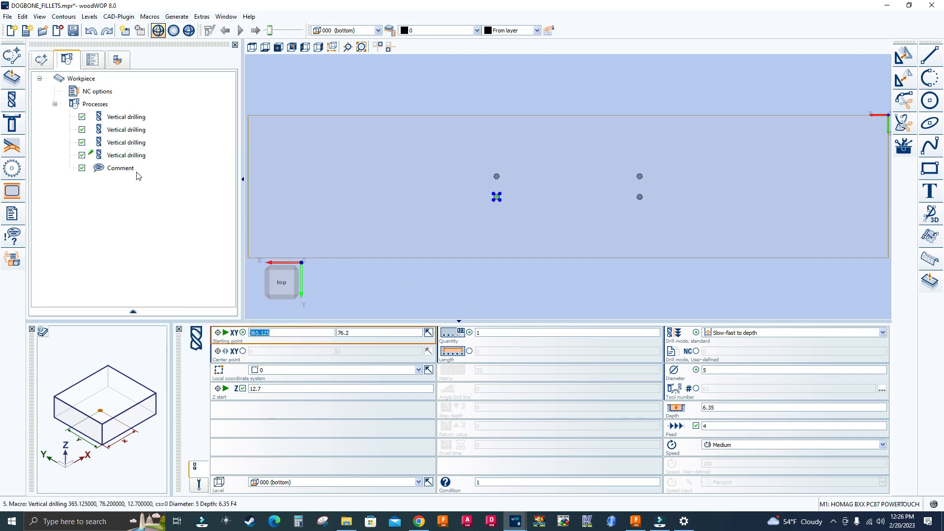
Reopen the first vertical drilling to review its depth and other settings.
click(124, 131)
click(126, 118)
double_click(124, 119)
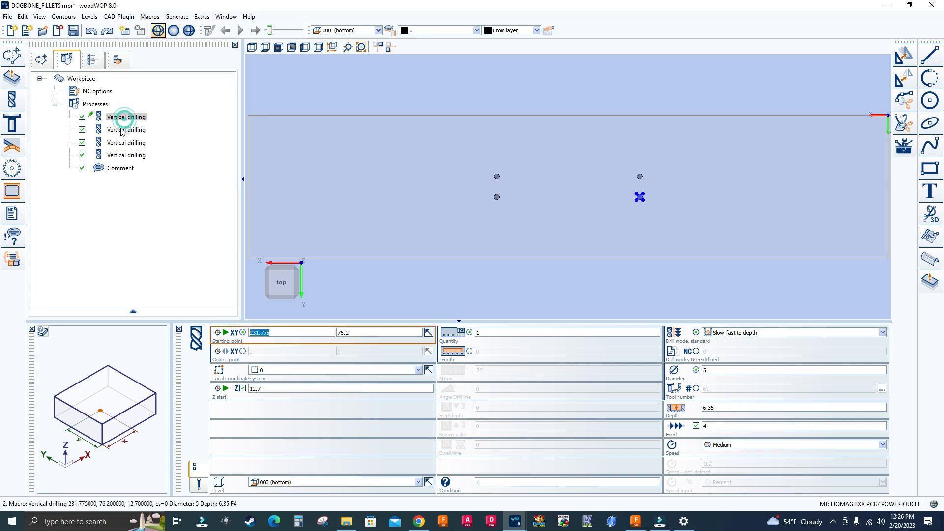
Select all four vertical drillings as a group and try to edit them at once.
shift+click(123, 156)
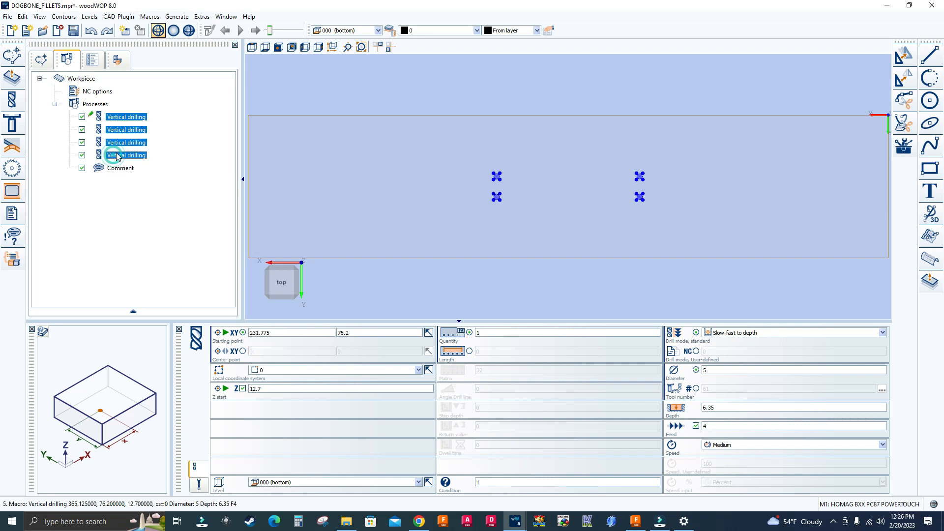
click(150, 109)
double_click(82, 78)
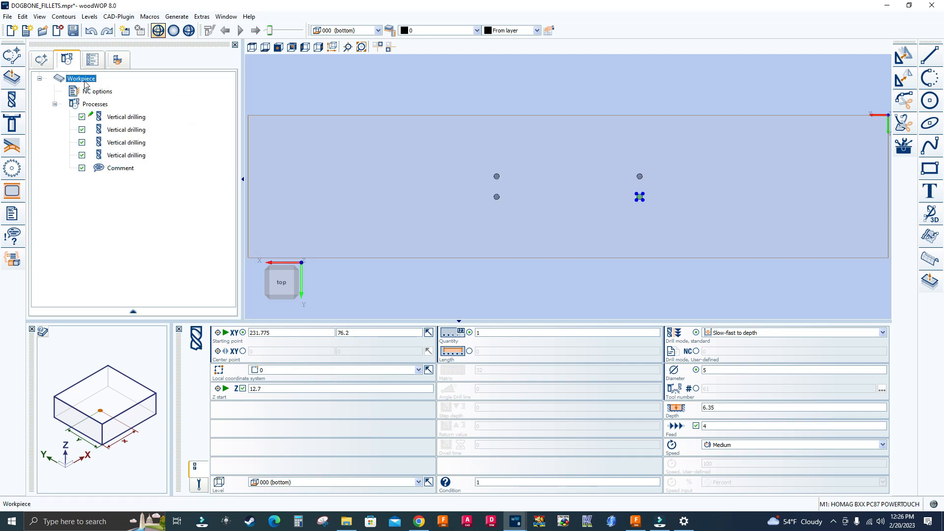
click(116, 117)
shift+click(124, 155)
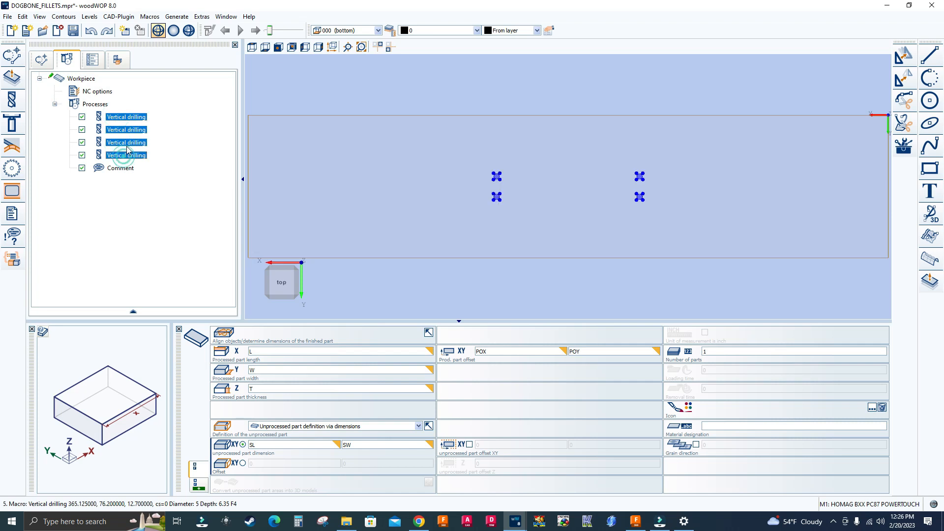
right_click(128, 147)
click(147, 153)
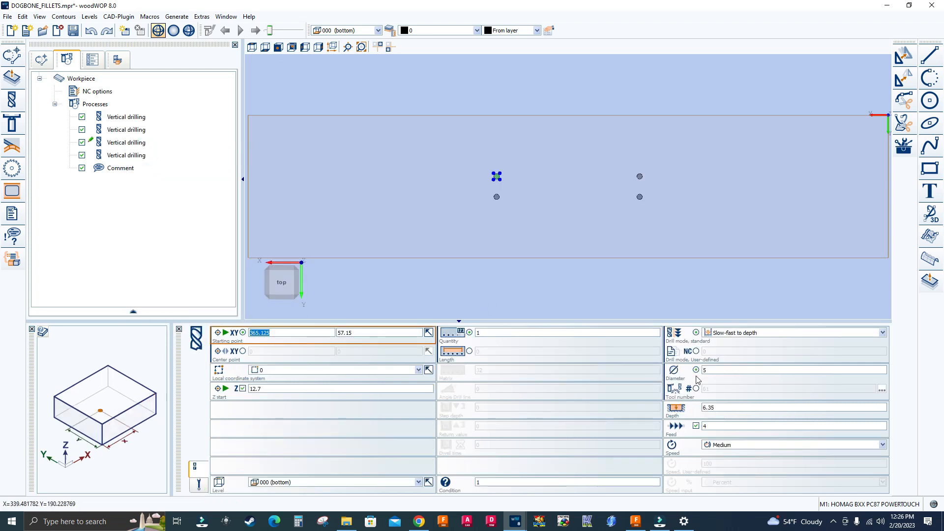
Set the third vertical drilling's depth to 0 and check whether the other three drillings take the same value.
click(730, 408)
text(0)
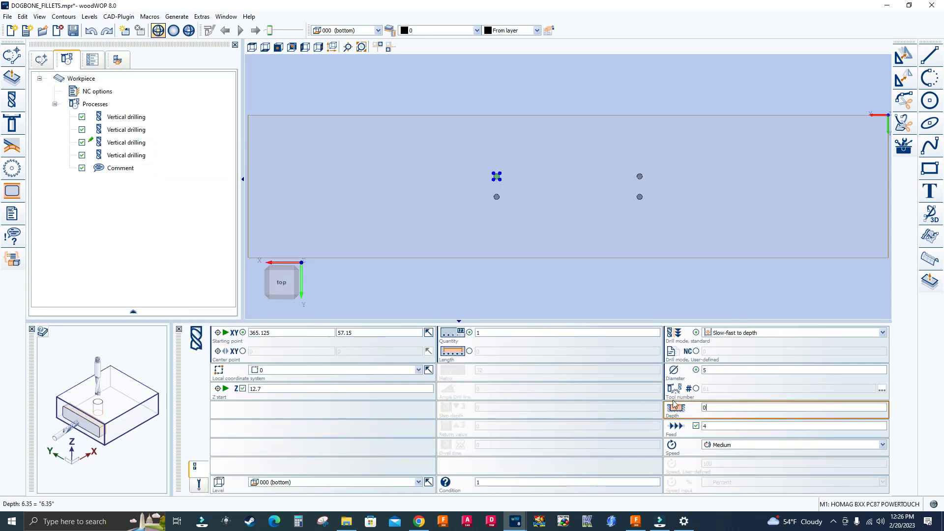
click(164, 217)
click(115, 120)
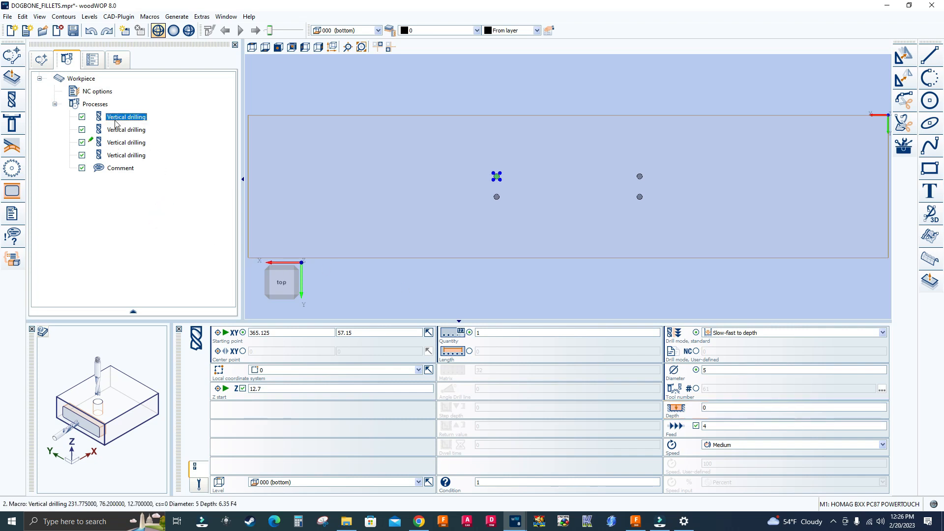
click(118, 131)
click(123, 146)
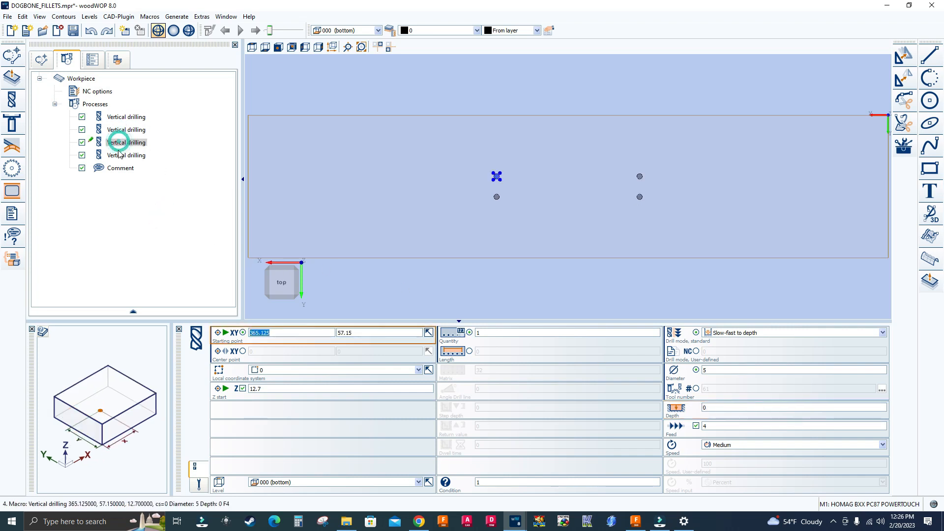
click(127, 156)
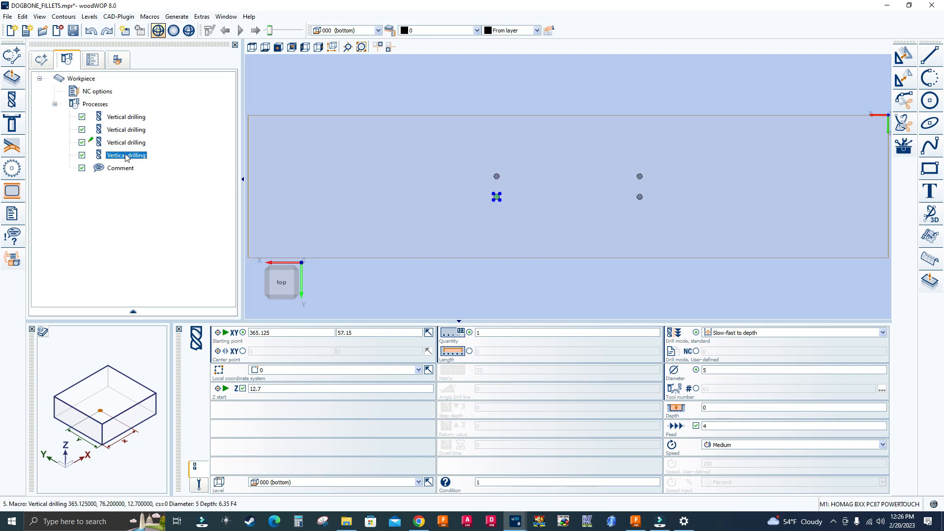
click(124, 143)
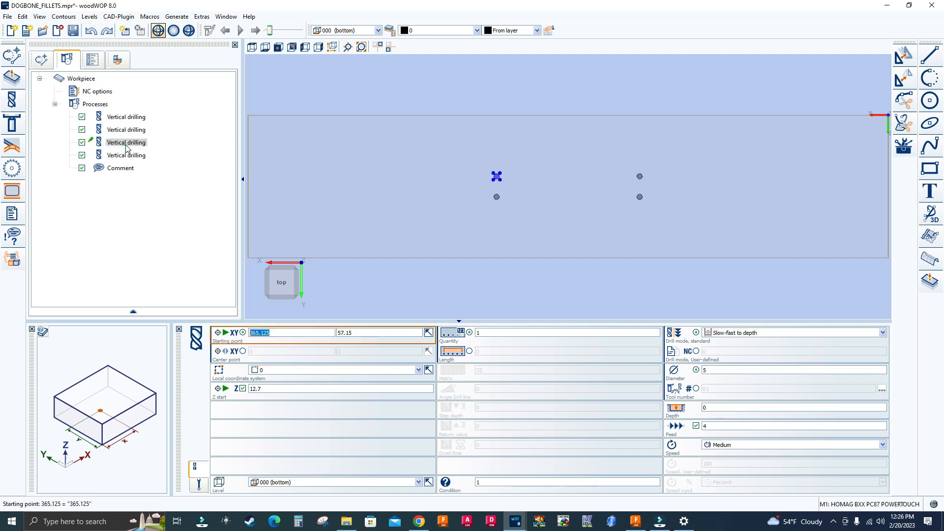
Restore the third vertical drilling's depth to 6.35 and check the other drillings.
click(708, 408)
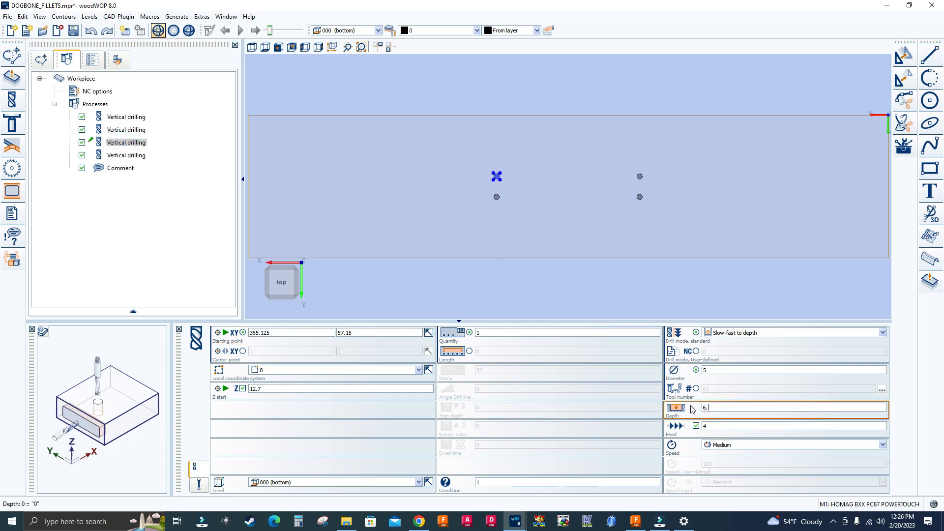
click(123, 132)
click(123, 118)
click(123, 155)
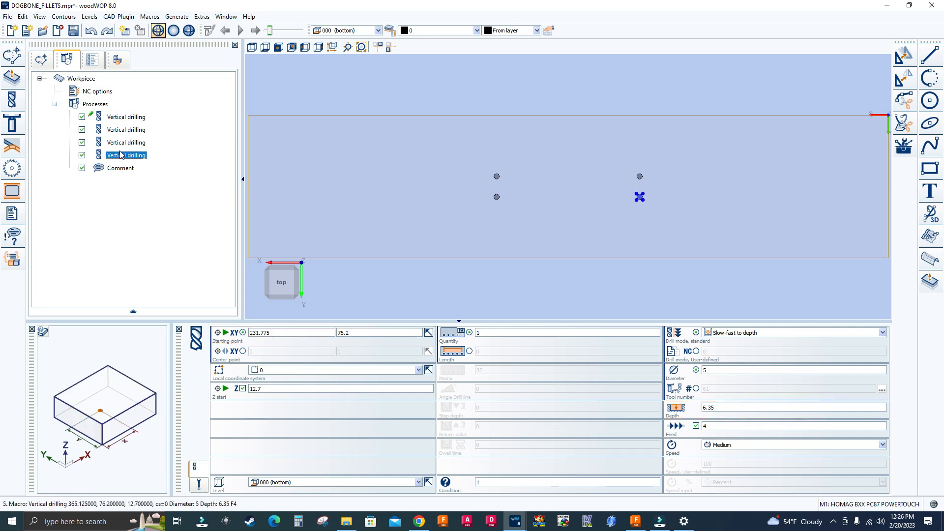
click(138, 92)
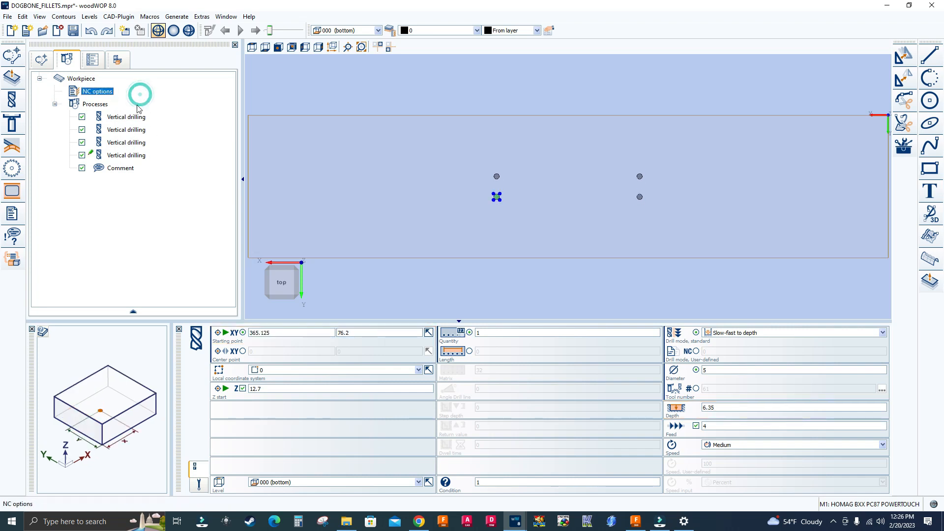
Try to generate the NC program for the four drillings and dismiss the resulting message.
click(178, 17)
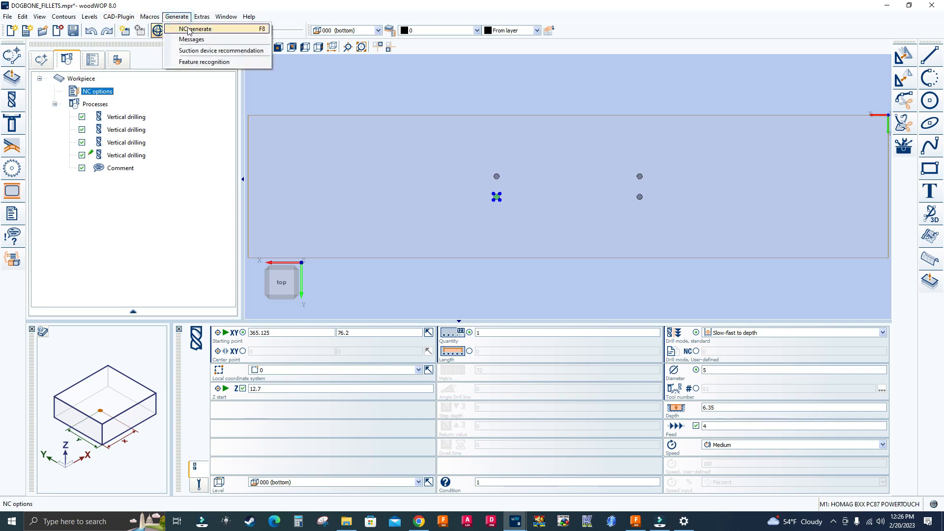
click(190, 30)
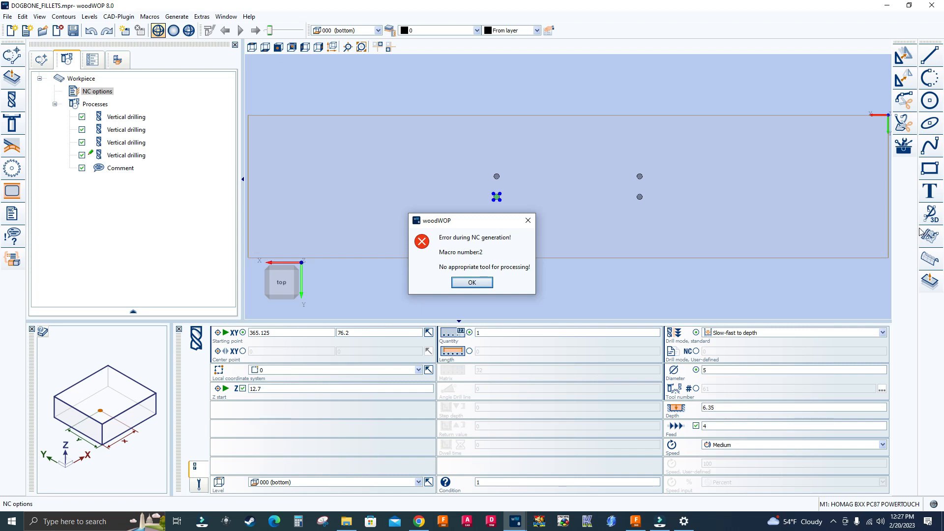
click(471, 283)
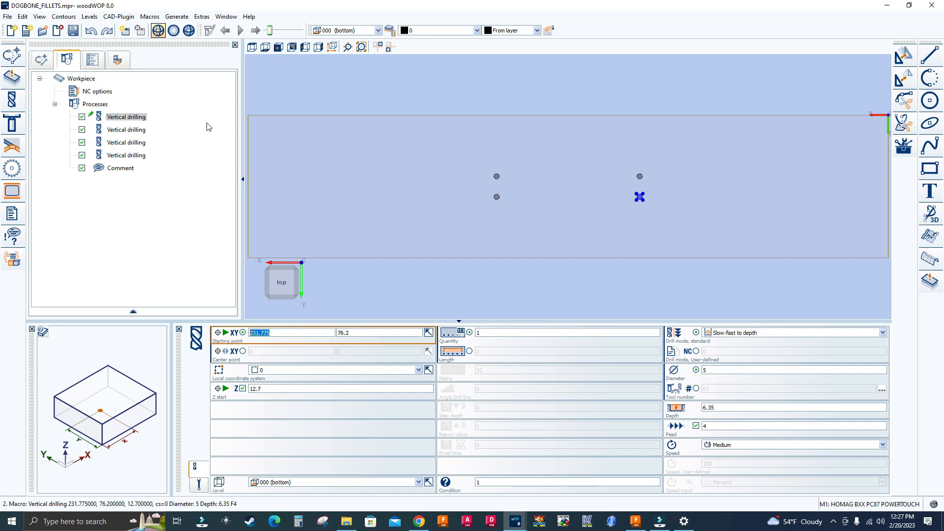
Review the position, diameter and depth settings of the individual vertical drillings.
click(132, 128)
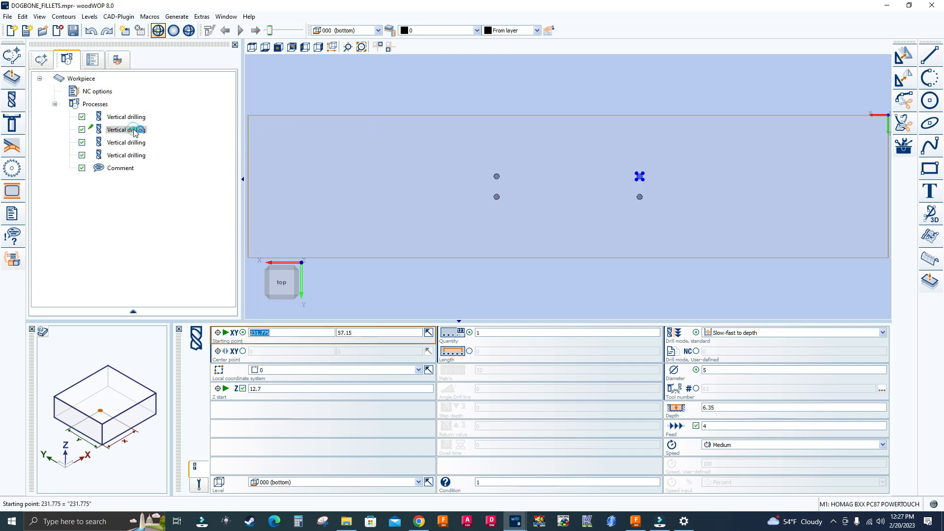
click(129, 116)
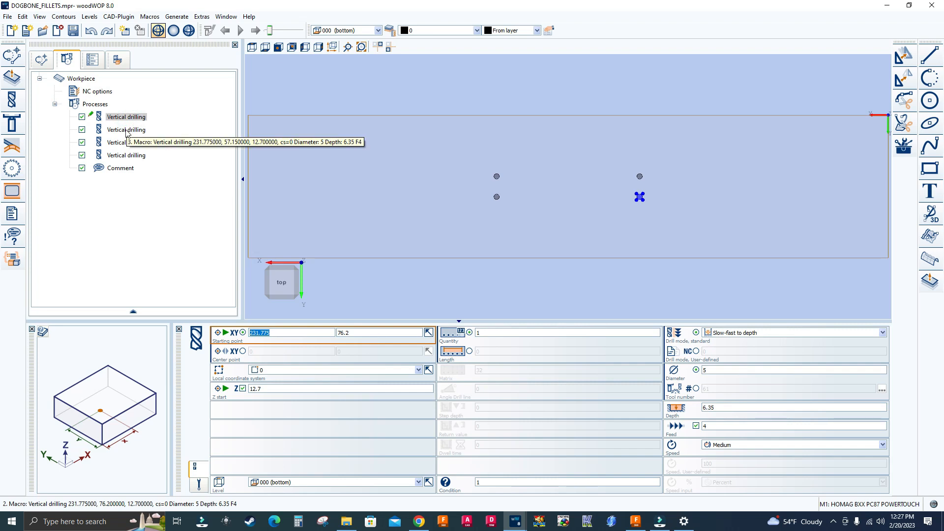
click(126, 132)
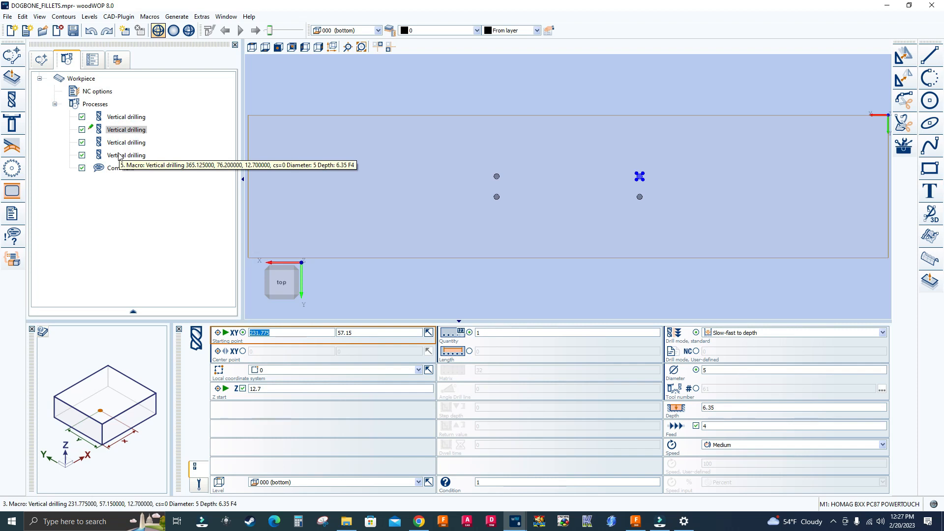
click(129, 143)
click(127, 118)
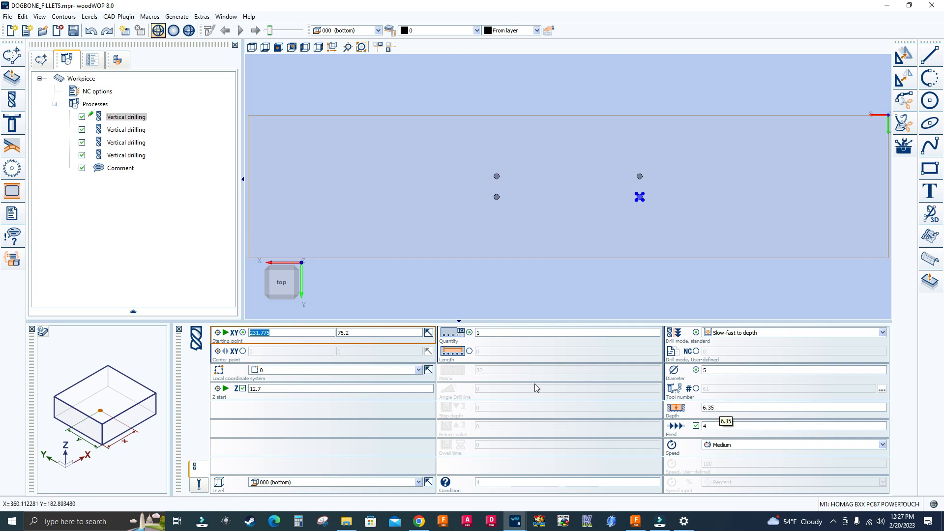
click(121, 129)
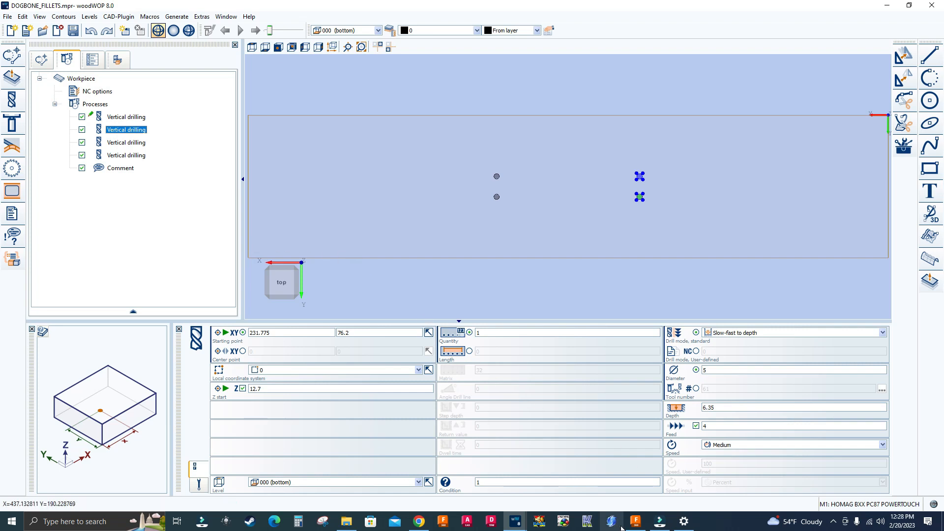
Switch to Fusion 360, open the 5mm flat holes drilling operation for editing and inspect its toolpath at the pocket corners.
mouse_move(633, 524)
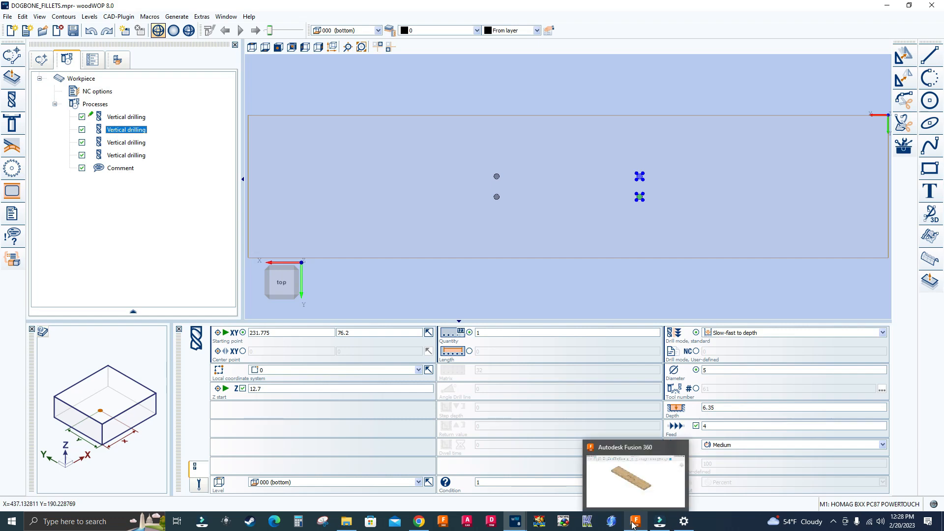
click(633, 524)
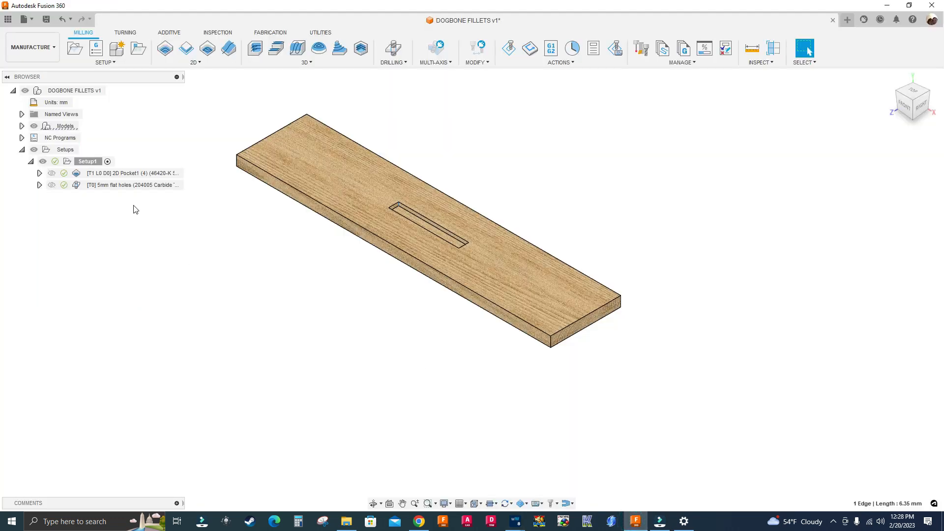
click(121, 191)
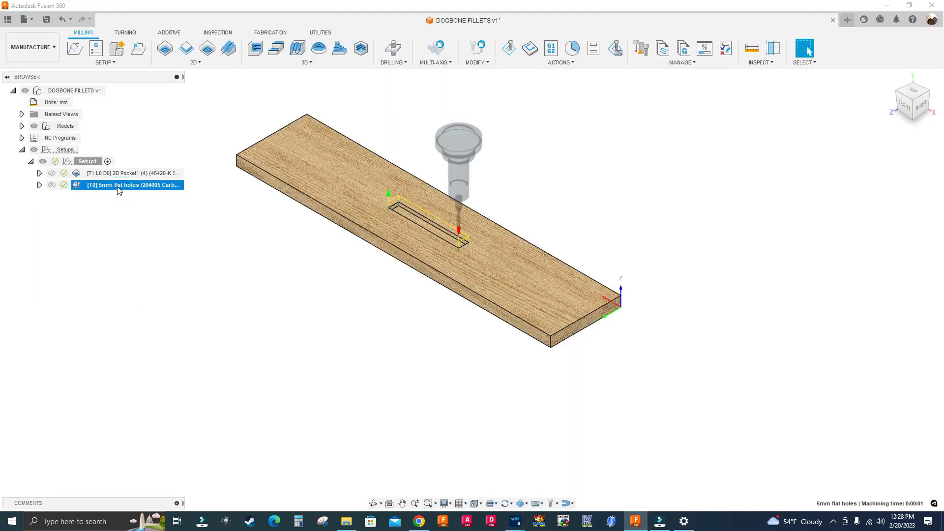
right_click(118, 191)
click(131, 196)
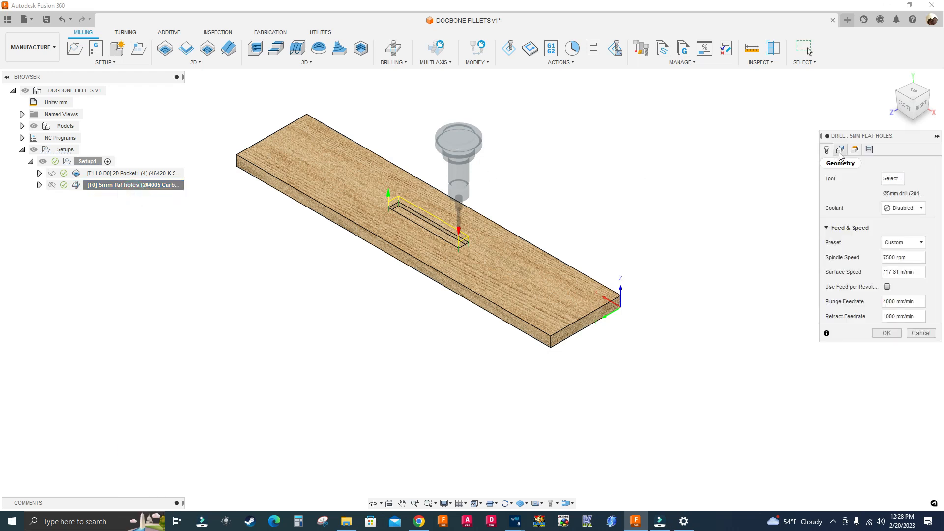
scroll(470, 231, up, 5)
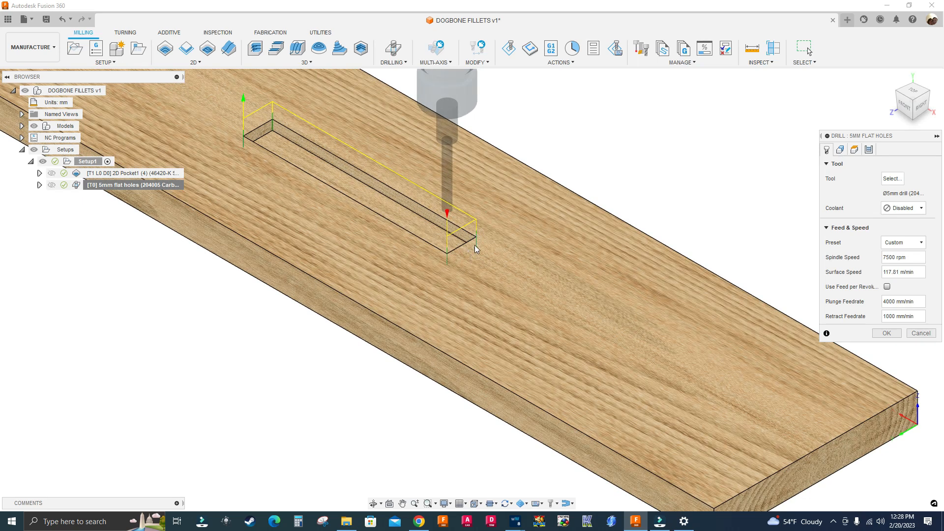
scroll(477, 239, up, 3)
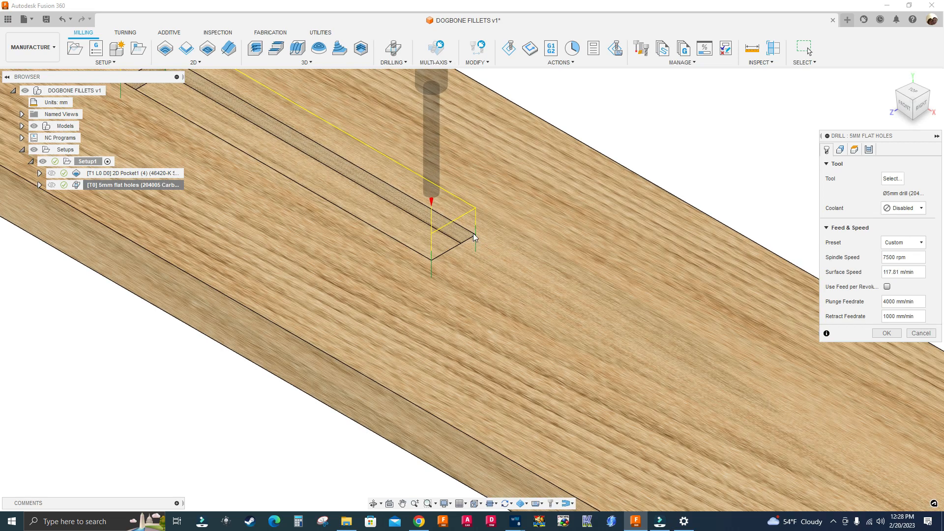
scroll(476, 238, up, 1)
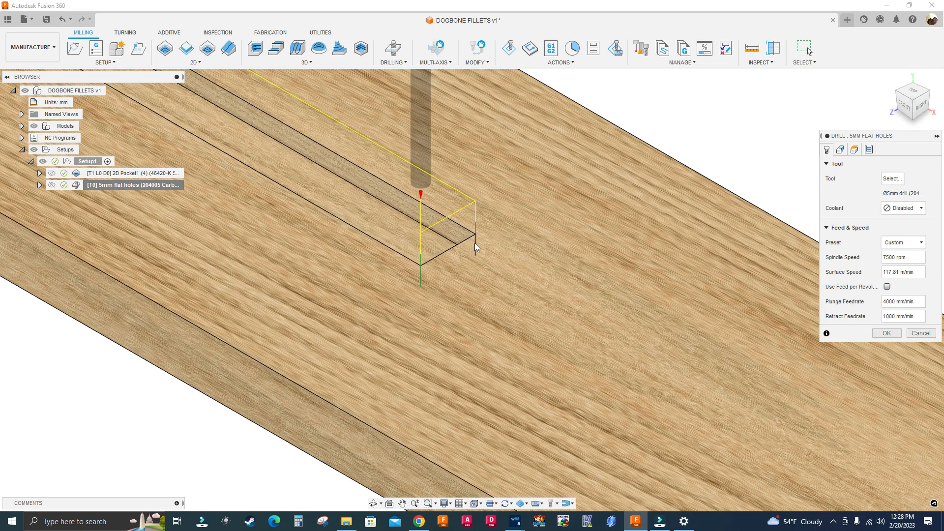
scroll(476, 243, down, 4)
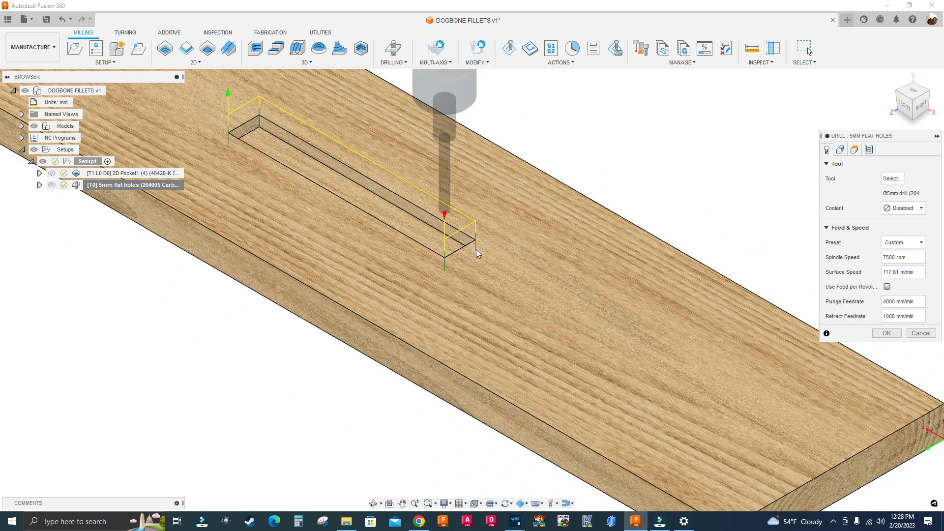
Clear the drilling operation's hole points and select the pocket's four top corner points instead.
click(840, 150)
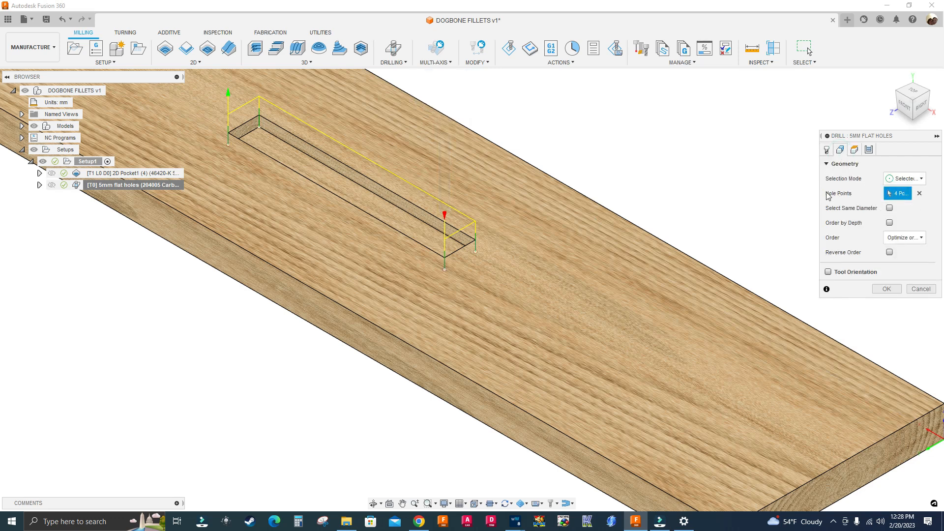
click(919, 194)
scroll(480, 232, up, 5)
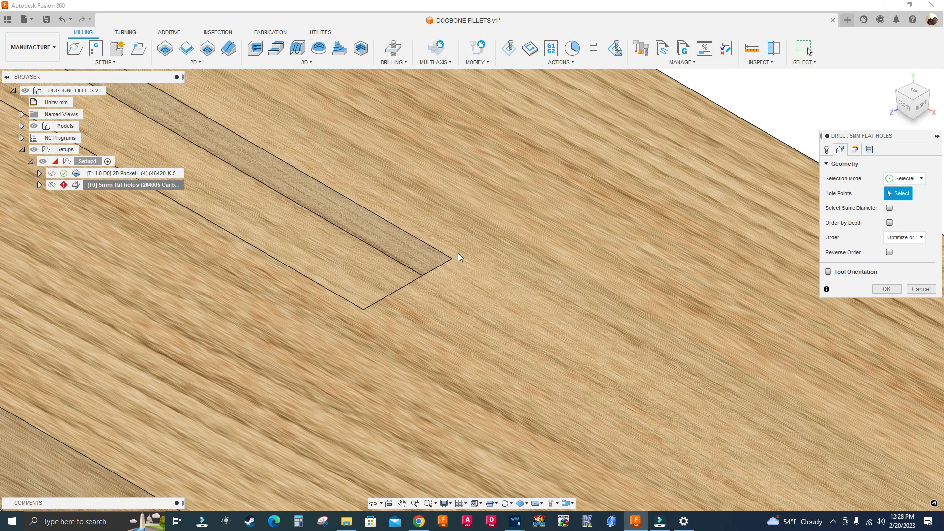
click(452, 259)
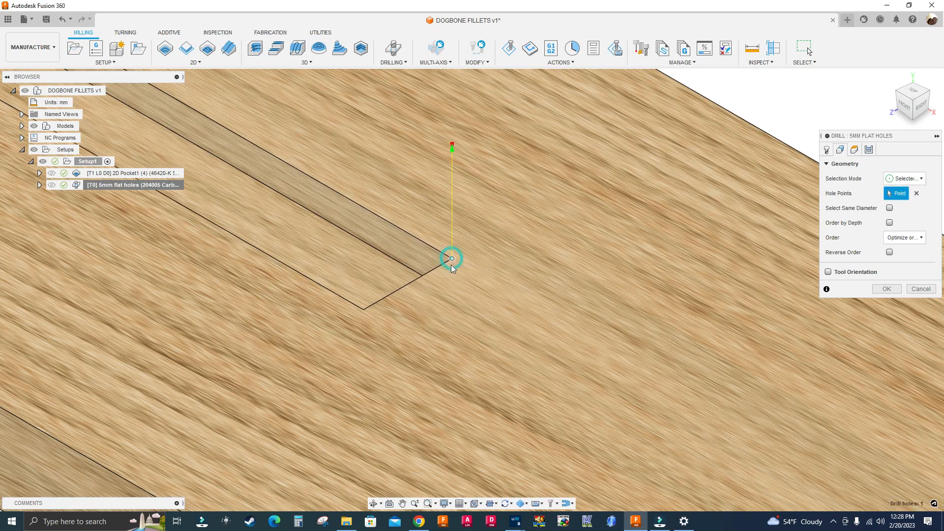
click(363, 310)
scroll(363, 312, down, 6)
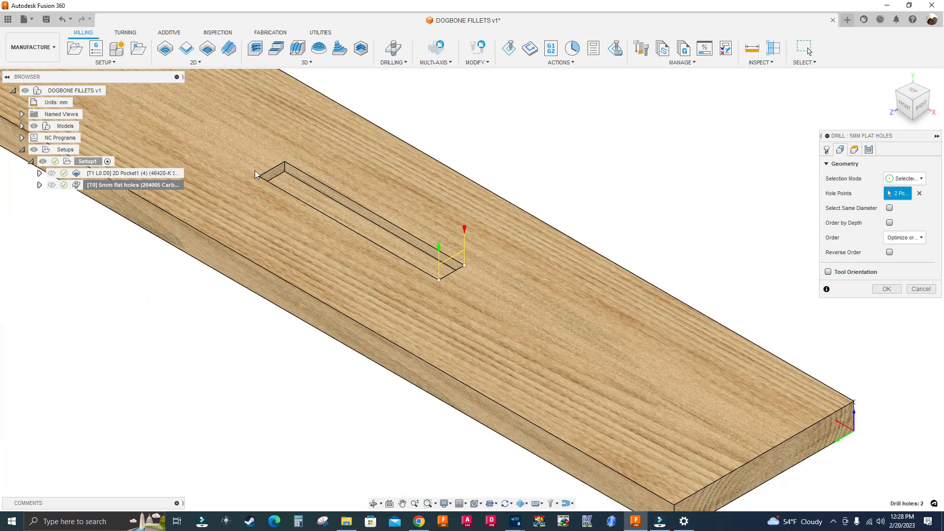
click(259, 176)
click(284, 162)
Set the drilling's bottom height offset to -6.35 mm from the hole top.
click(854, 149)
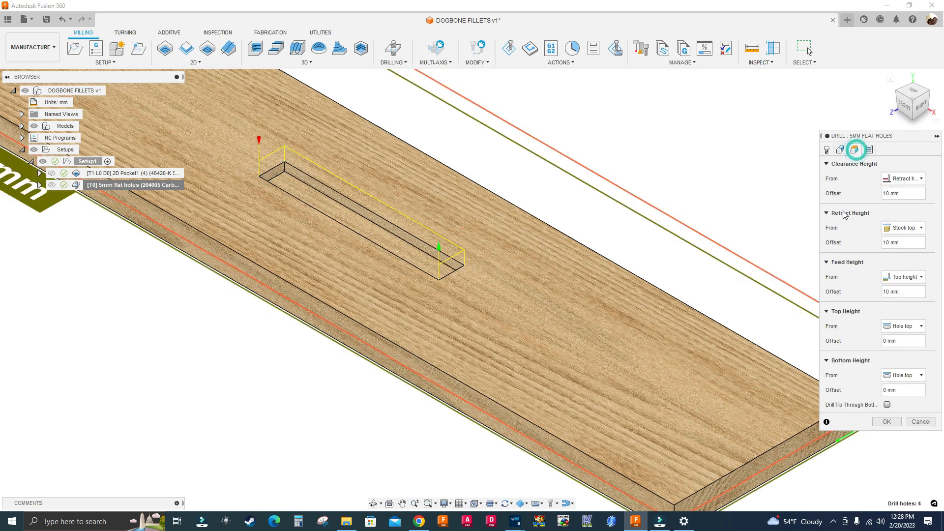
click(886, 389)
text(-6.5)
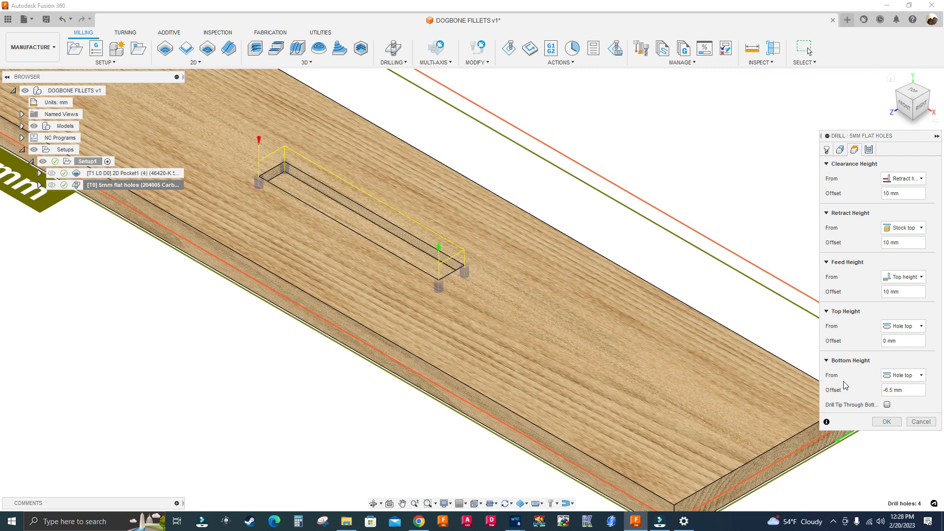
text(3)
scroll(496, 280, up, 4)
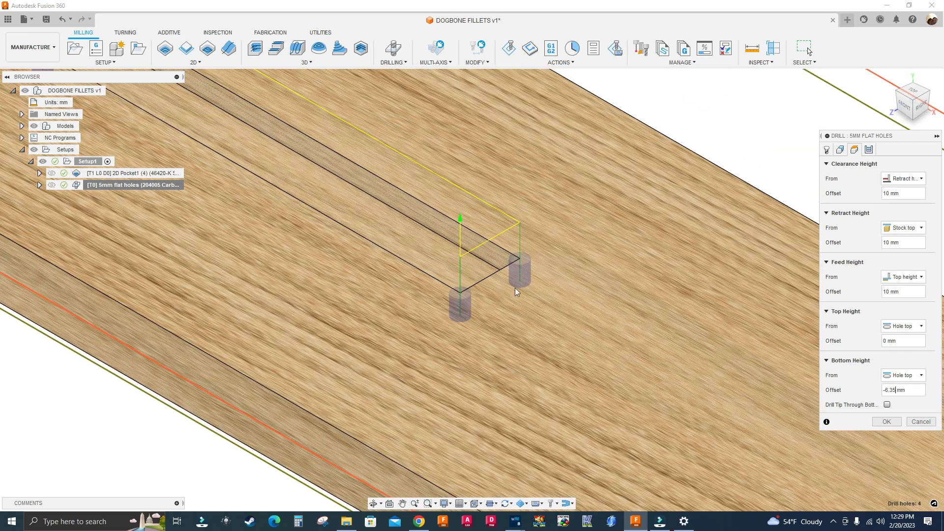
Check the drill holes at the pocket corners and accept the drilling operation's edited settings.
scroll(467, 302, down, 3)
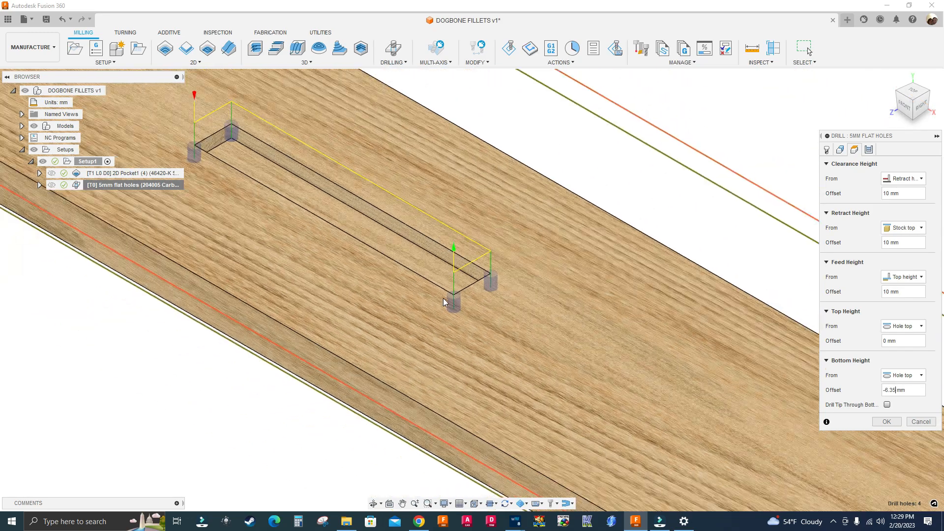
click(887, 422)
scroll(262, 308, down, 4)
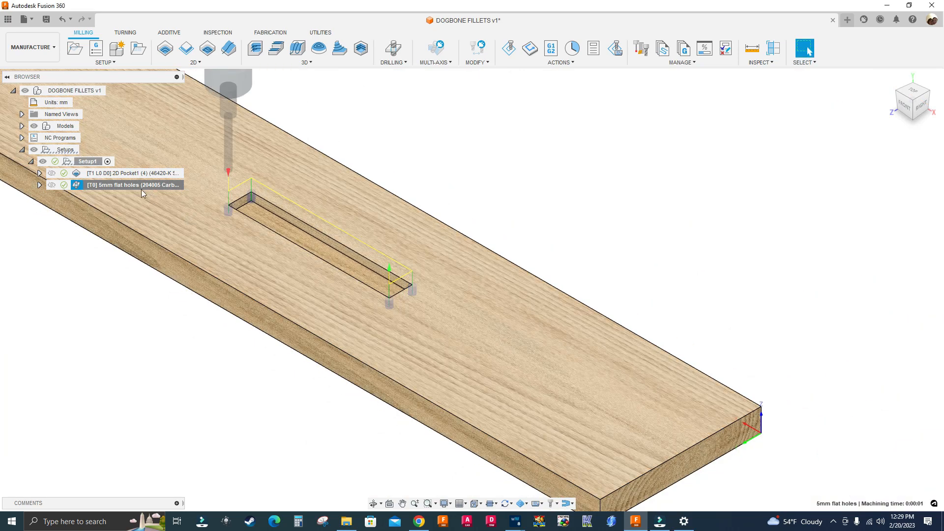
Post-process the 5mm flat holes operation as DOGBONE_FILLETS, closing its old woodWOP window and replacing the existing file.
right_click(99, 185)
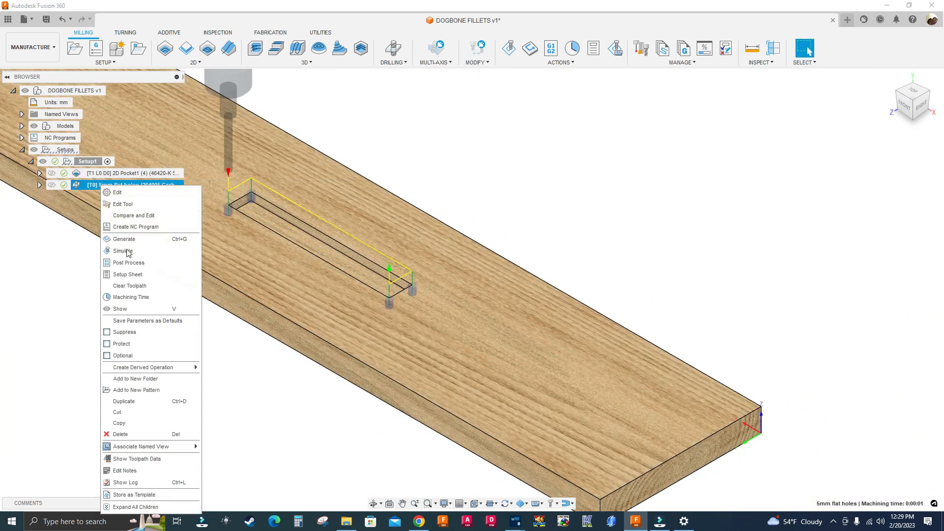
click(131, 261)
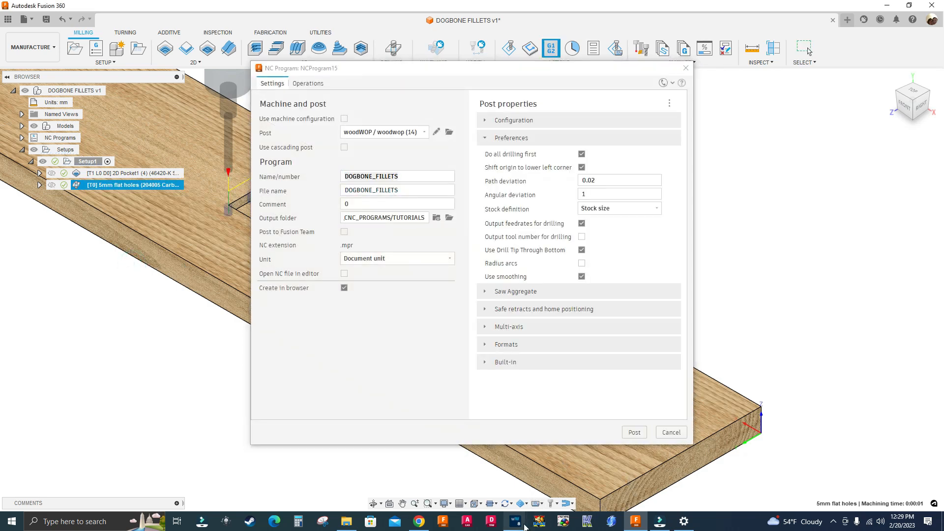
mouse_move(515, 522)
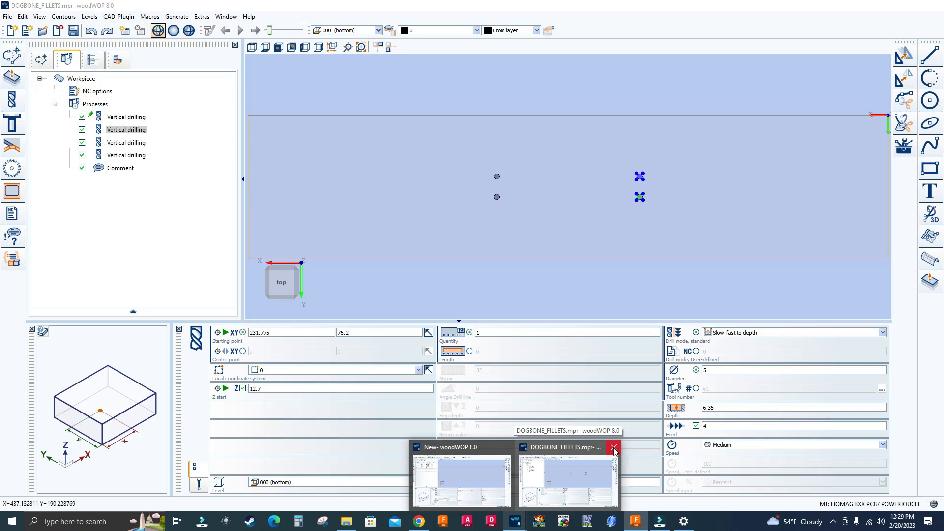
click(614, 449)
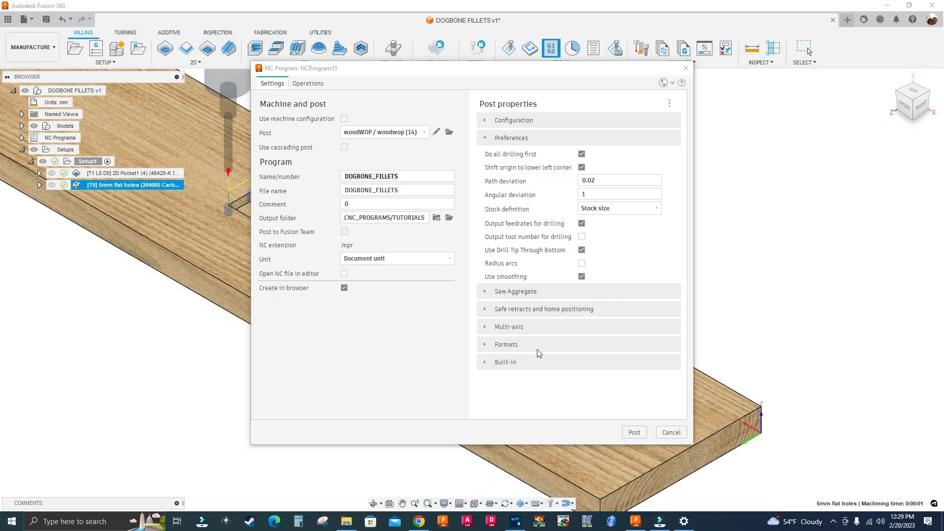
click(634, 433)
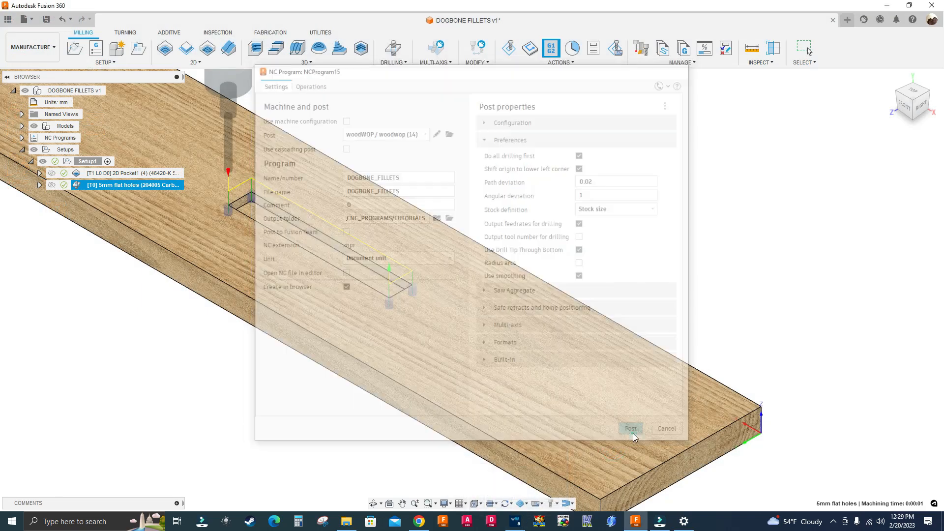
click(537, 275)
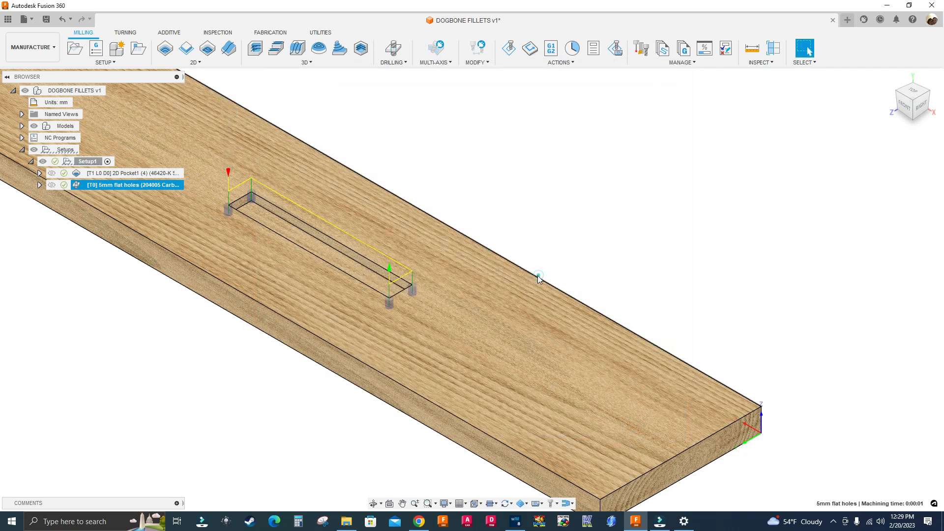
Switch to woodWOP and open the freshly posted DOGBONE_FILLETS.mpr from the TUTORIALS folder.
click(515, 521)
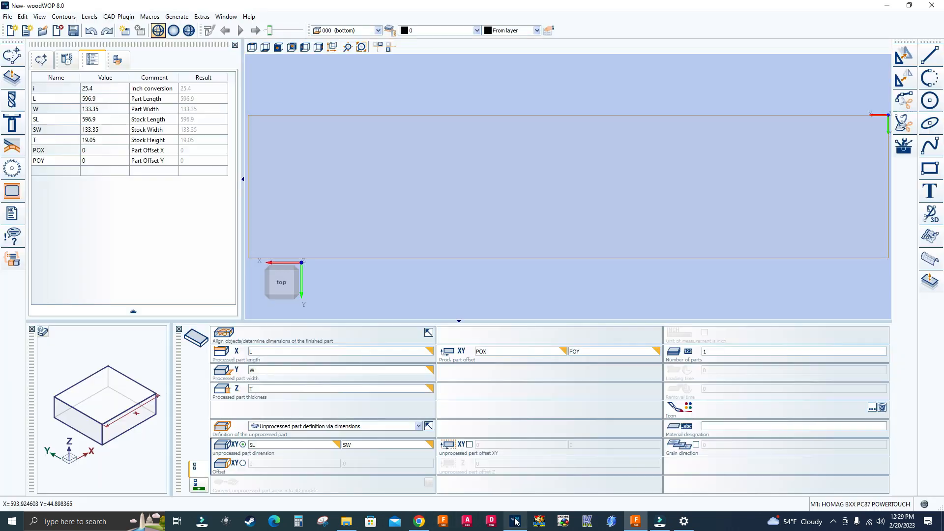
click(9, 17)
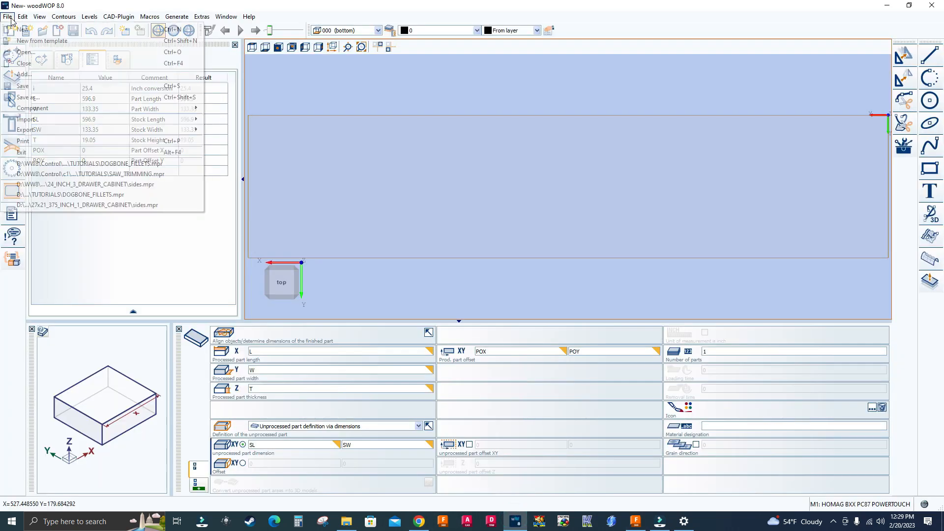
click(25, 52)
click(284, 157)
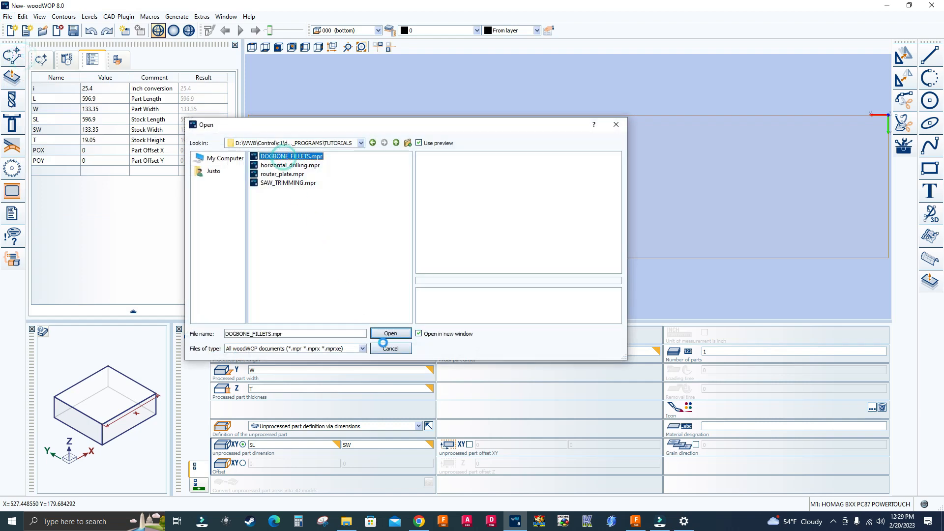
click(387, 335)
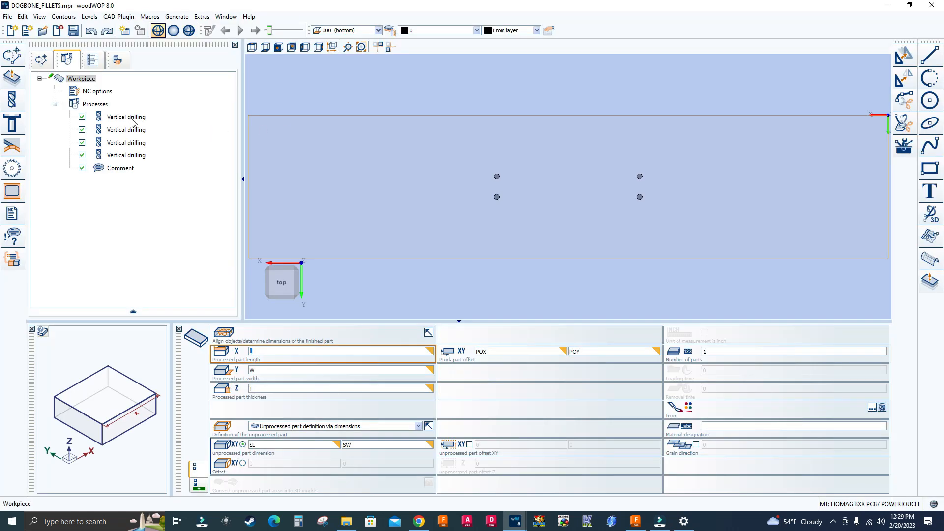
Check the depth setting of each of the four vertical drillings.
click(132, 118)
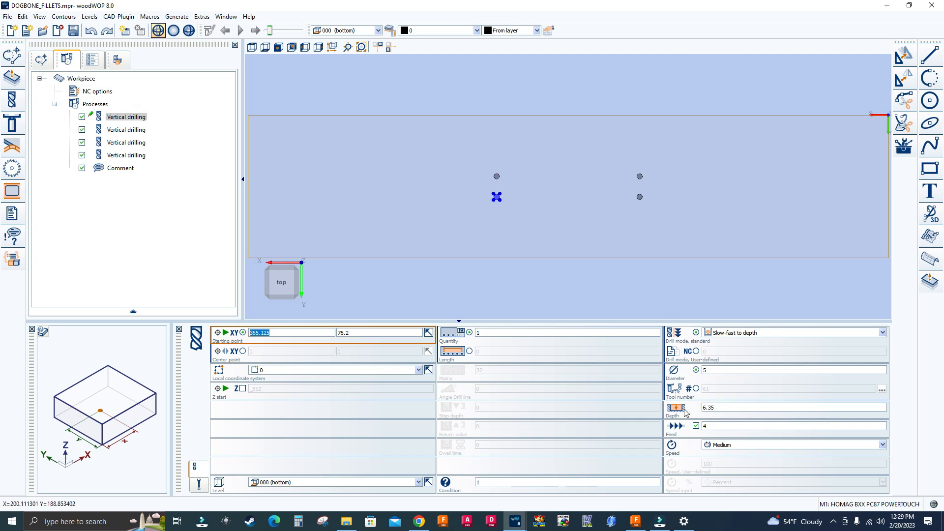
click(132, 131)
click(132, 143)
click(131, 155)
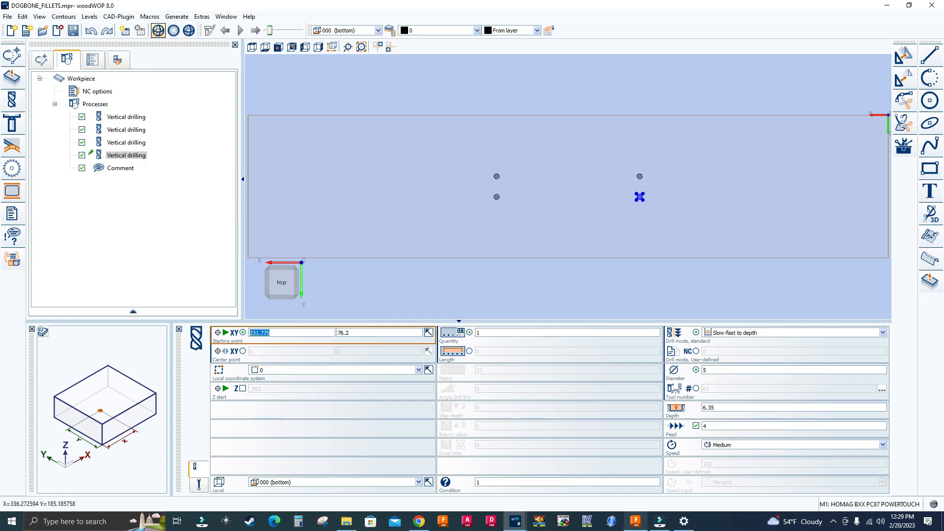
Switch to Fusion 360, reopen the 5mm flat holes operation for editing and set its bottom height reference to Selection.
click(637, 469)
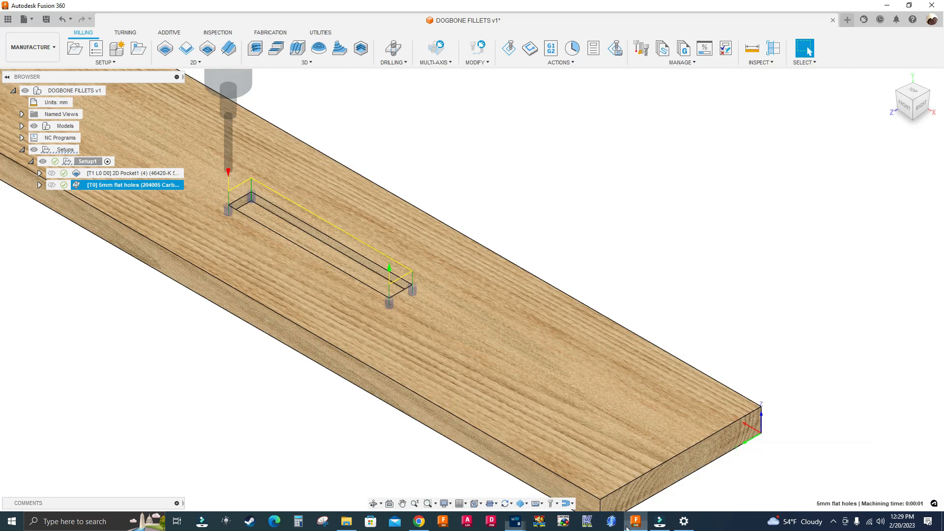
right_click(100, 187)
click(115, 192)
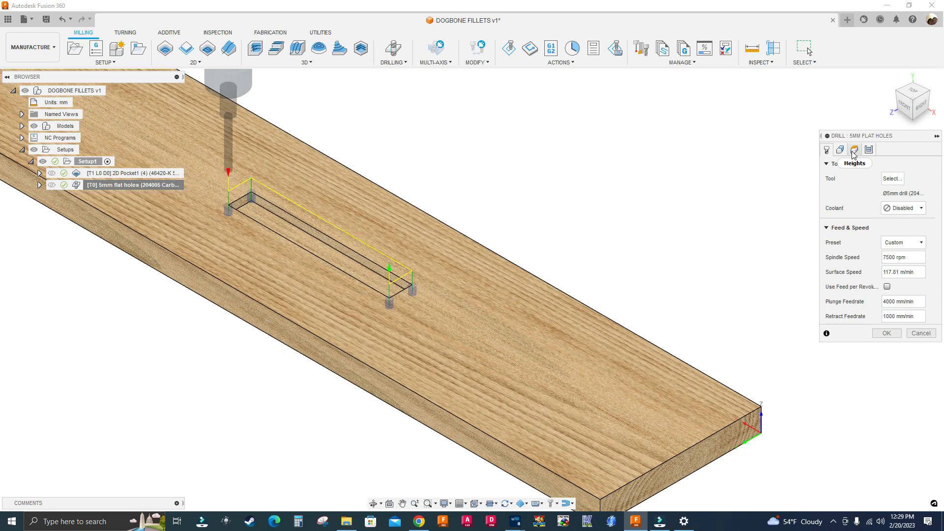
click(856, 151)
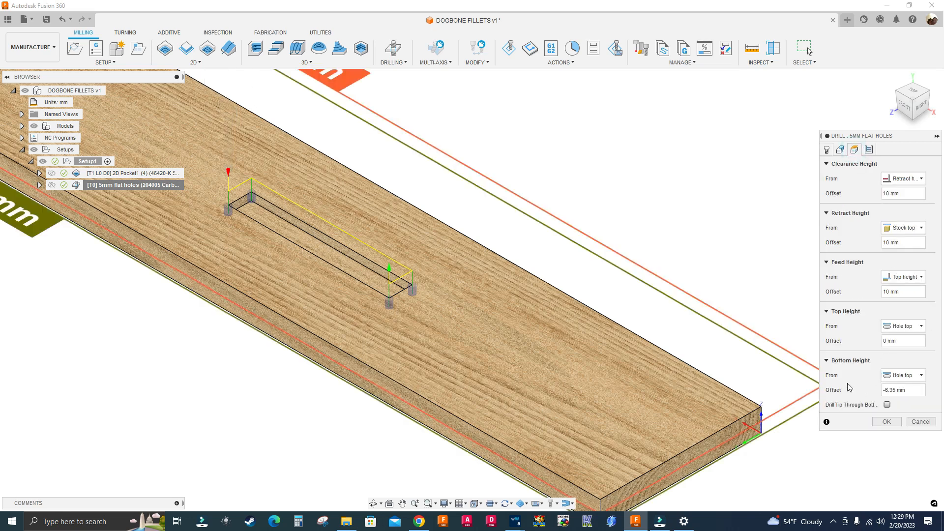
click(894, 376)
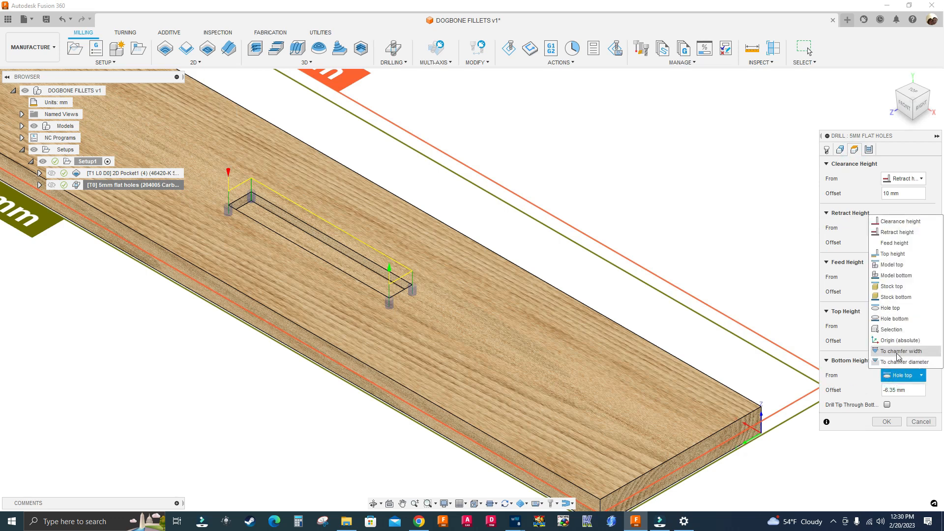
click(891, 330)
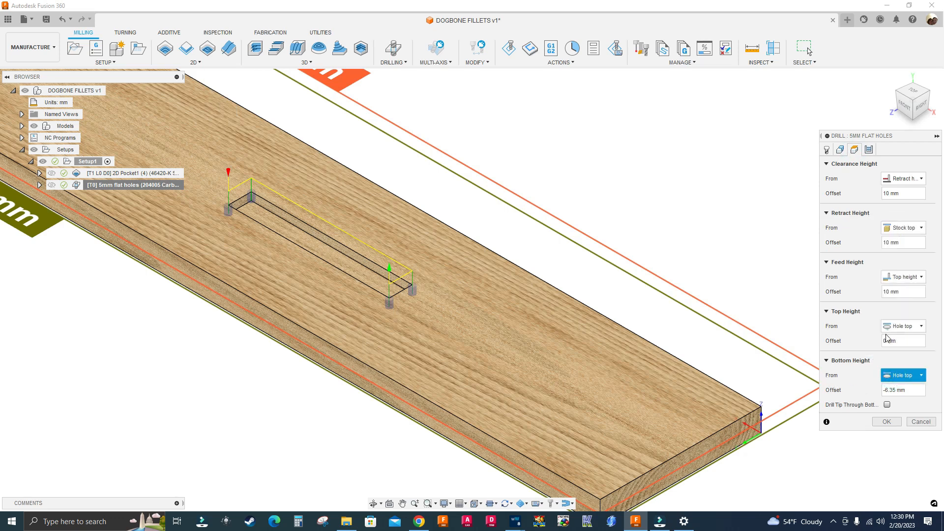
Set the drilling's bottom height offset to 0 mm.
double_click(886, 407)
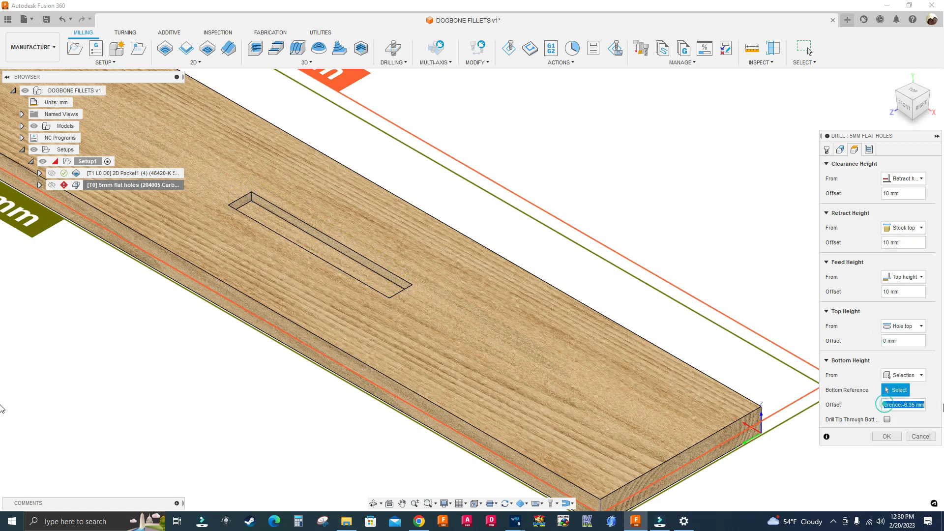
text(000)
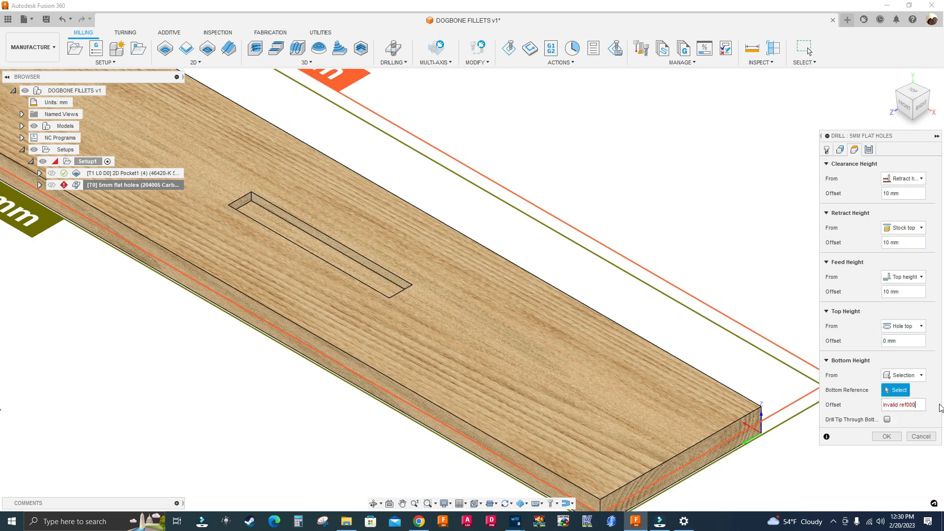
triple_click(906, 406)
text(0)
Select the pocket's floor face as the bottom height reference and accept the drilling operation.
scroll(341, 225, down, 2)
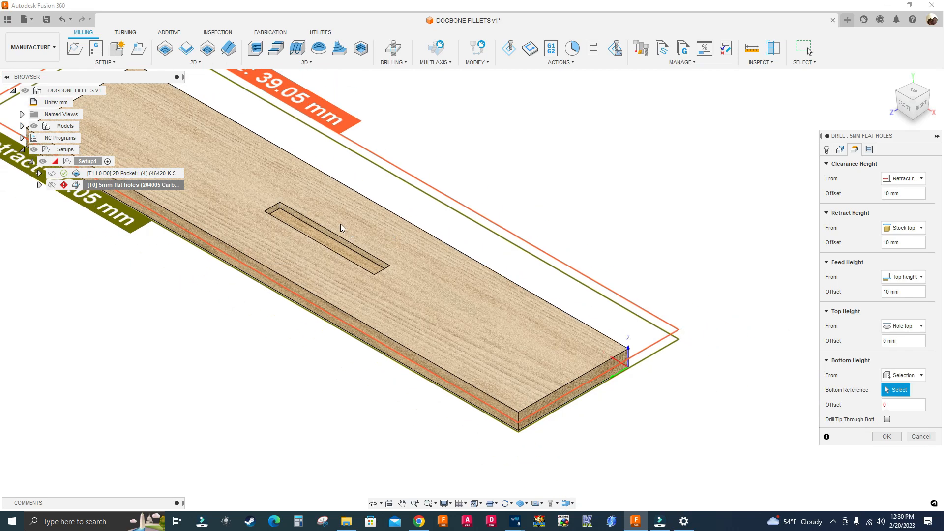
scroll(299, 205, up, 6)
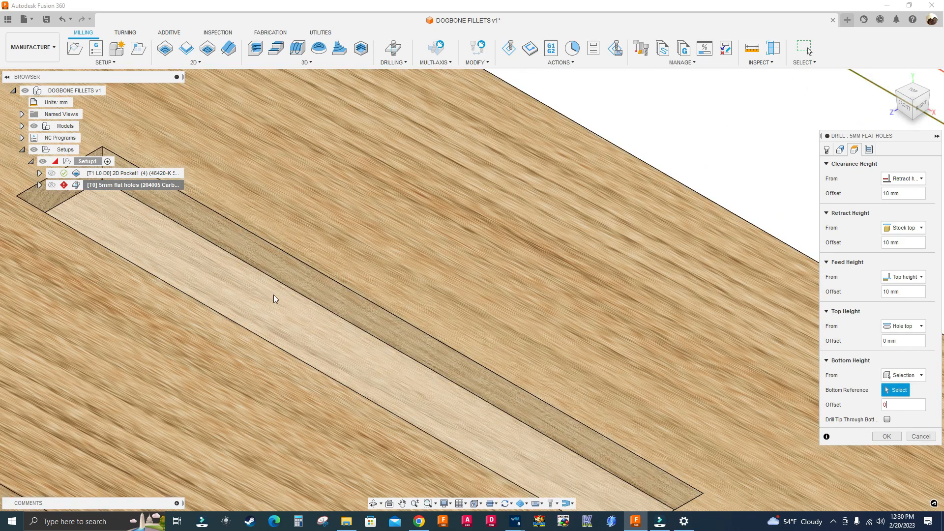
scroll(279, 301, down, 3)
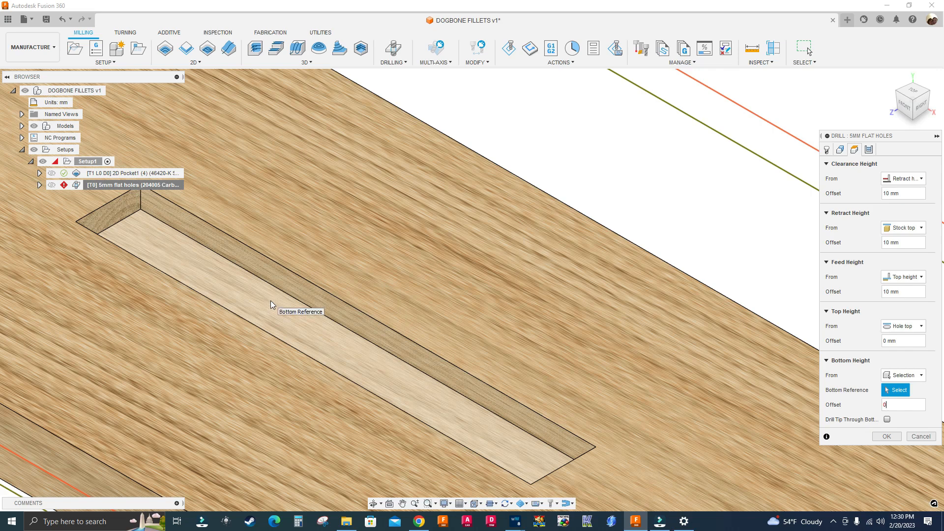
click(244, 292)
scroll(279, 287, down, 2)
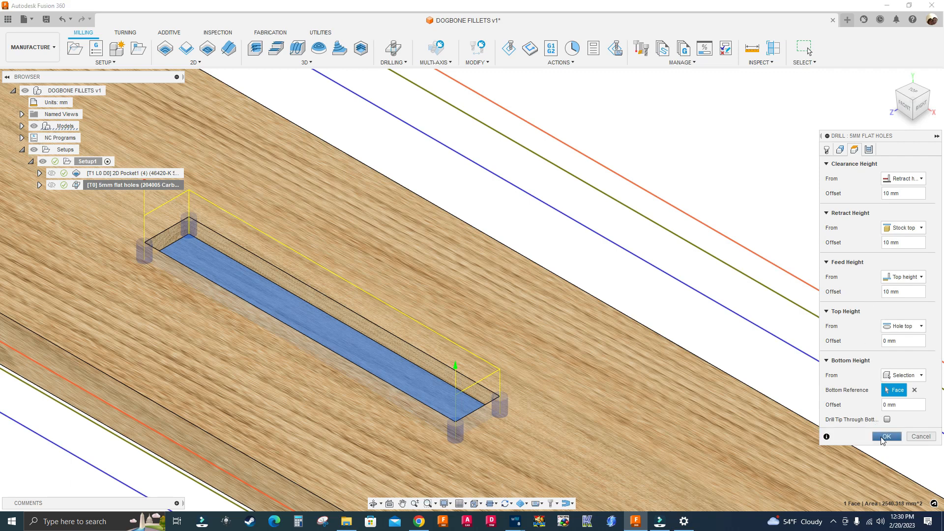
click(887, 436)
scroll(747, 324, down, 2)
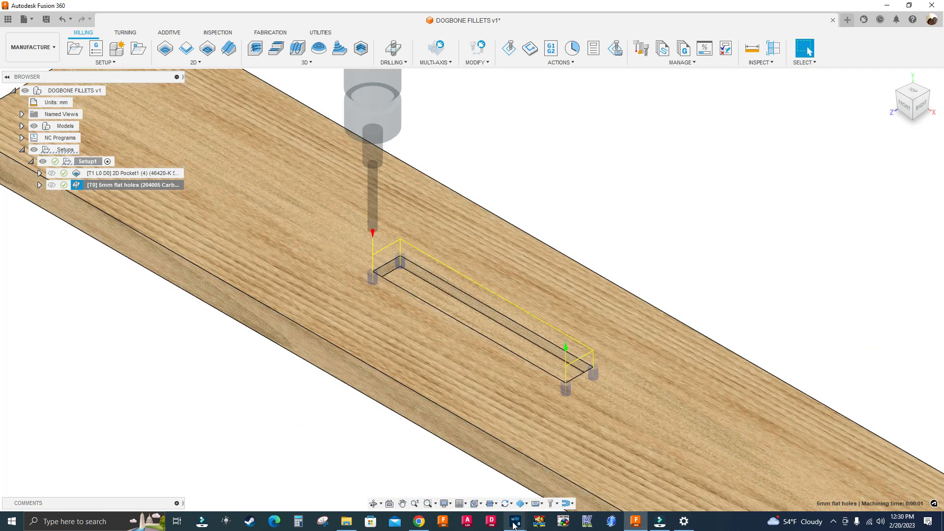
Close the outdated DOGBONE_FILLETS.mpr window in woodWOP and post the 5mm flat holes operation again, overwriting the previous file.
mouse_move(515, 521)
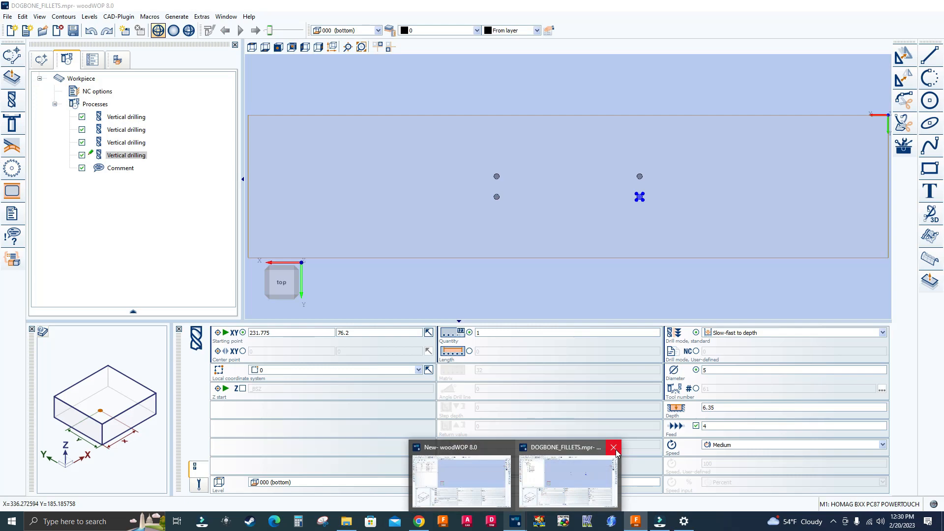
click(613, 447)
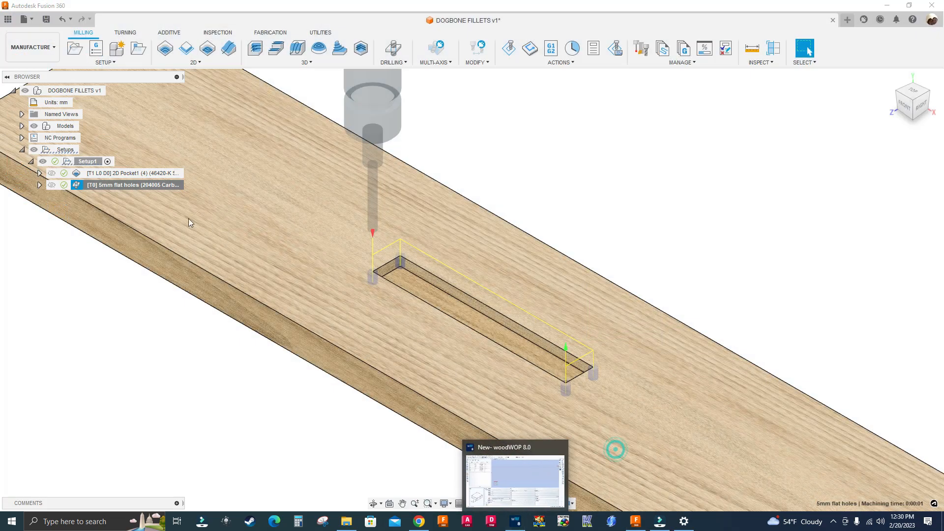
right_click(89, 189)
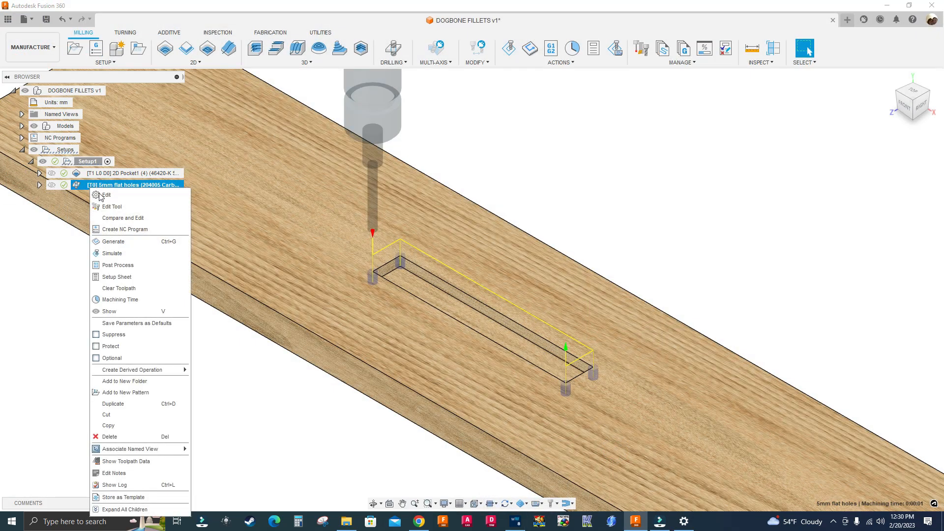
click(118, 266)
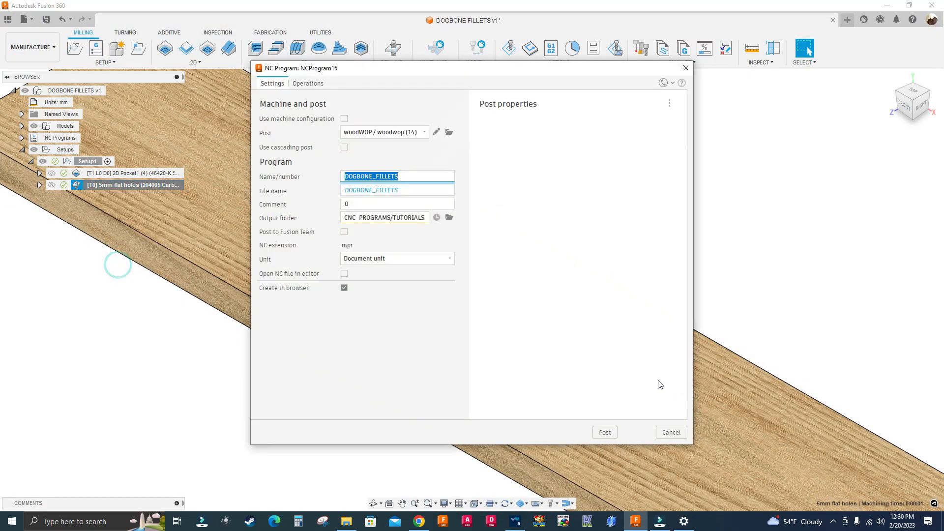
click(623, 425)
click(540, 274)
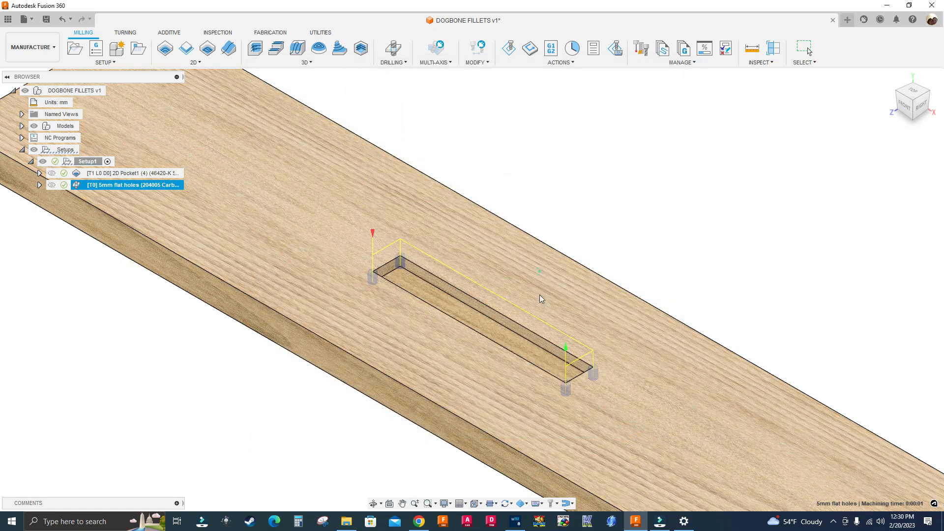
Switch to woodWOP and open the re-posted DOGBONE_FILLETS.mpr.
click(512, 524)
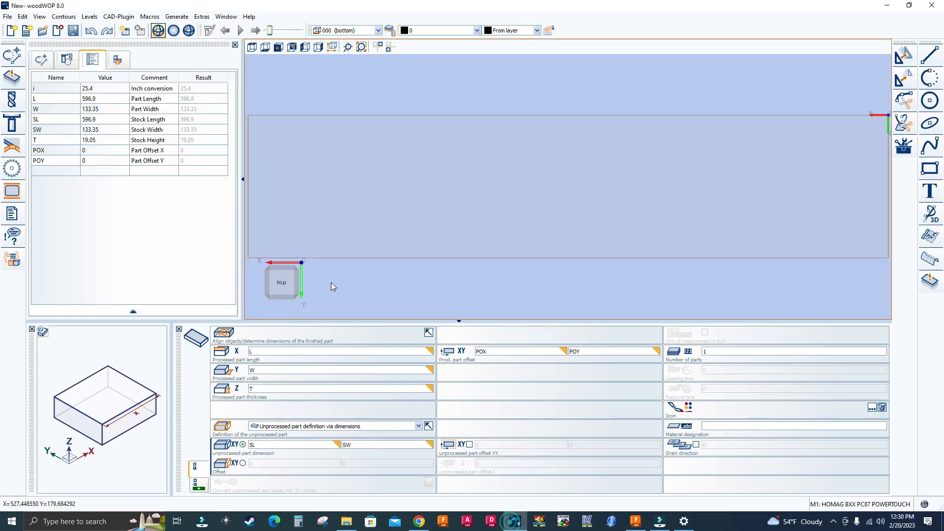
click(7, 17)
click(26, 52)
click(305, 156)
click(391, 333)
click(391, 333)
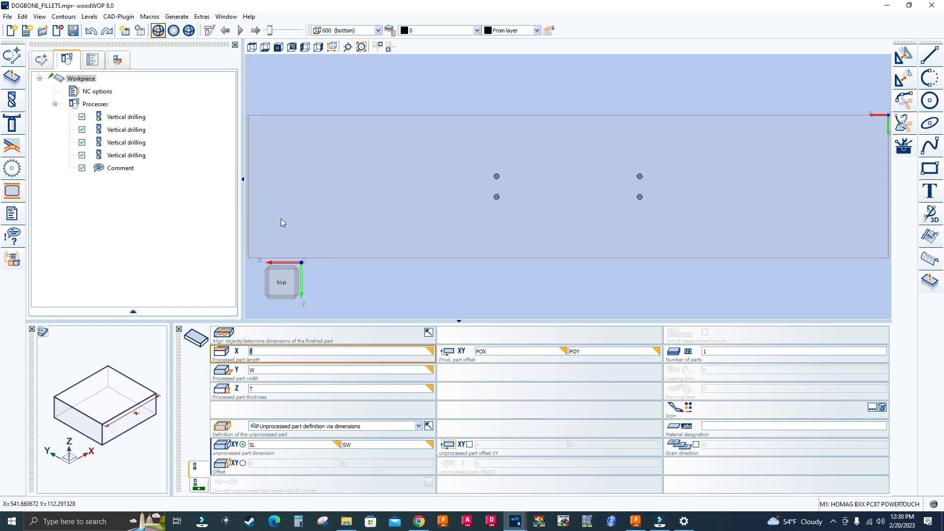
Compare the depth and position settings of the four vertical drillings in the re-posted program.
click(134, 118)
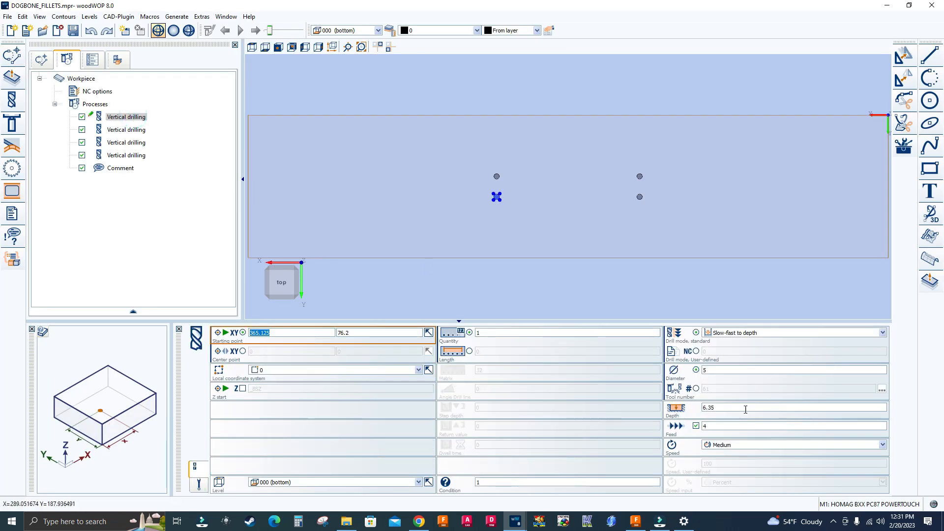
click(129, 130)
click(129, 143)
click(132, 155)
click(128, 117)
click(128, 142)
click(132, 156)
click(132, 155)
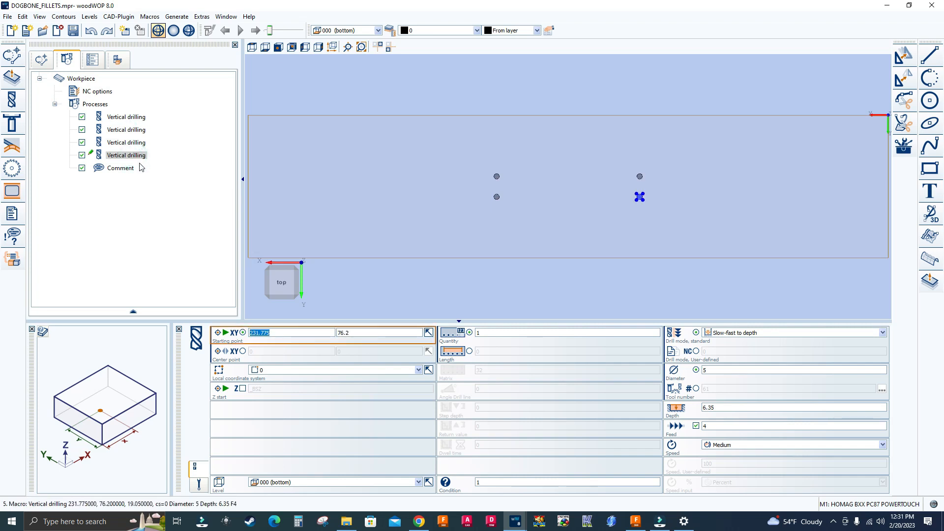